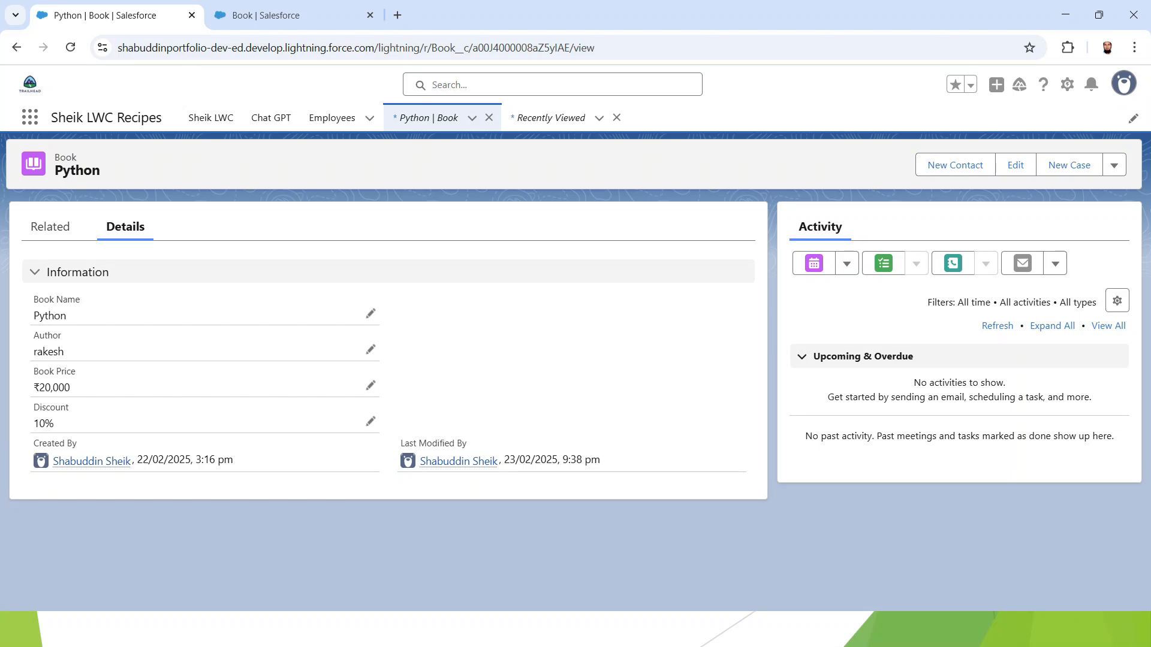
Open the Book object's Fields & Relationships list in Object Manager from the Python book record
drag(33, 388, 70, 388)
drag(34, 424, 54, 424)
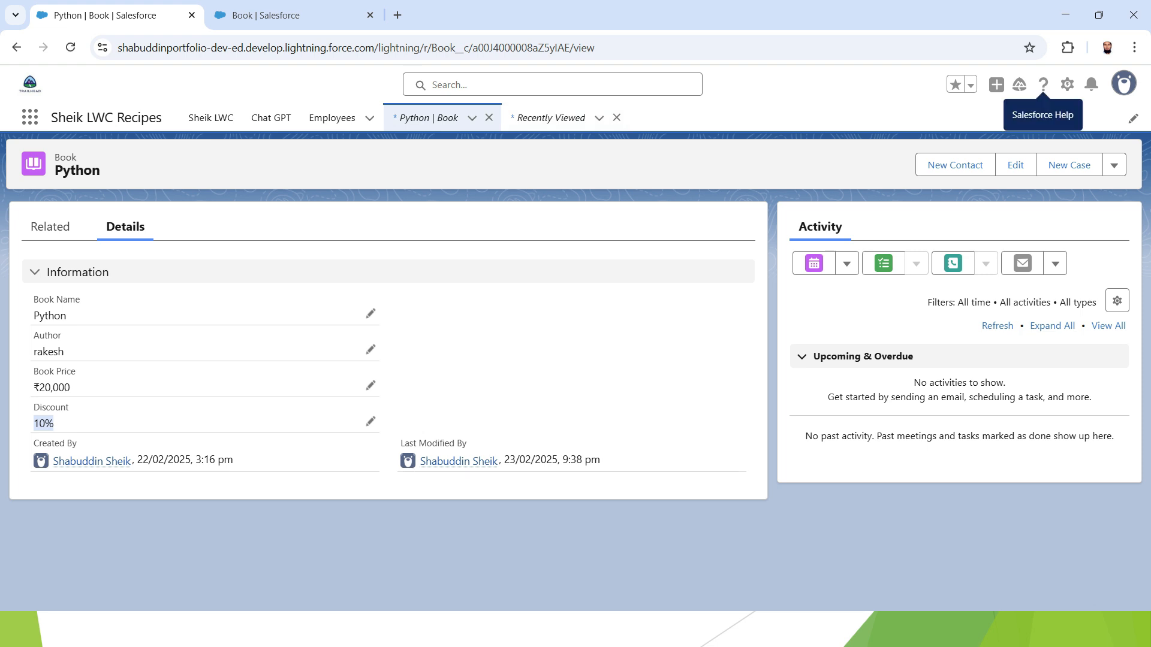
click(1067, 83)
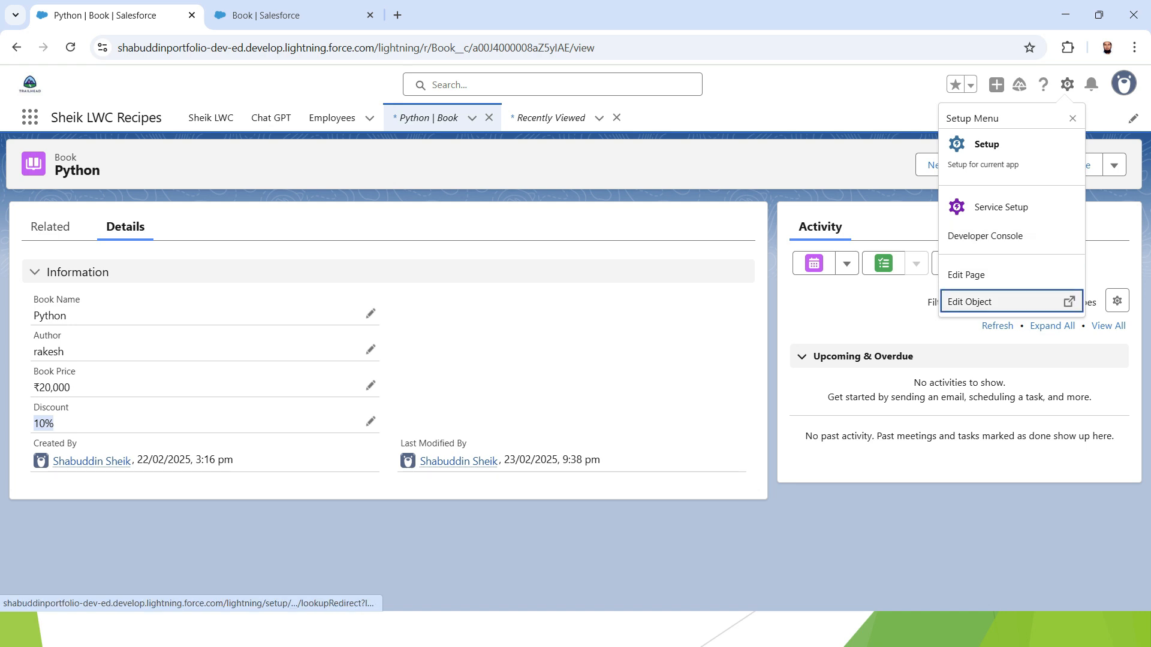
click(995, 302)
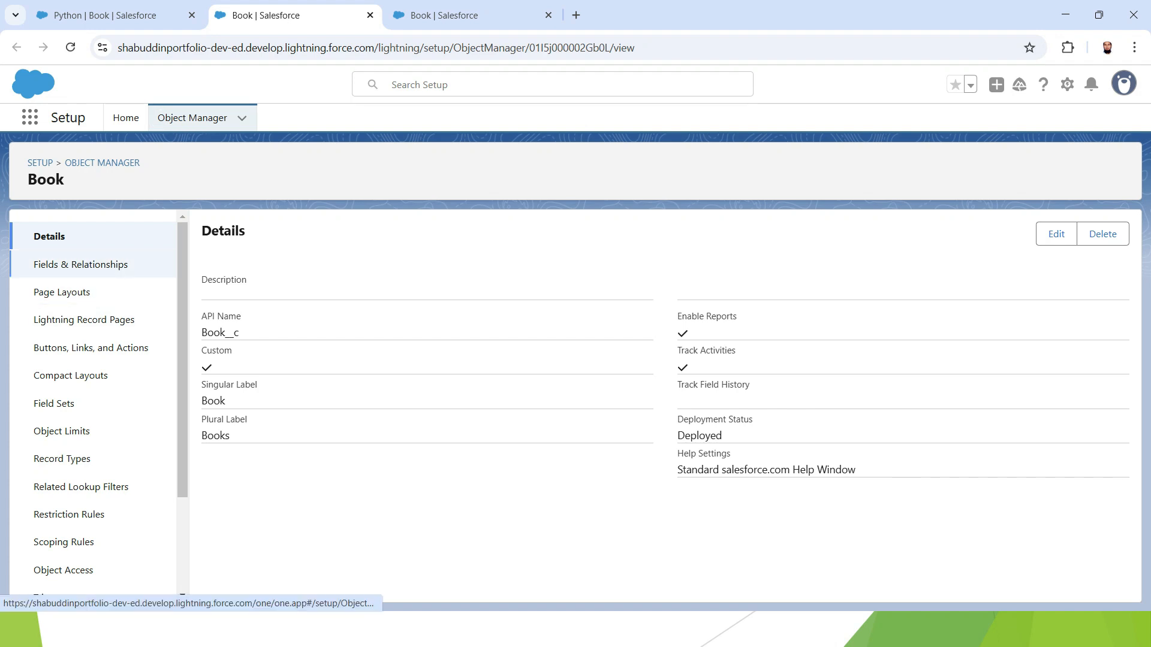
click(80, 264)
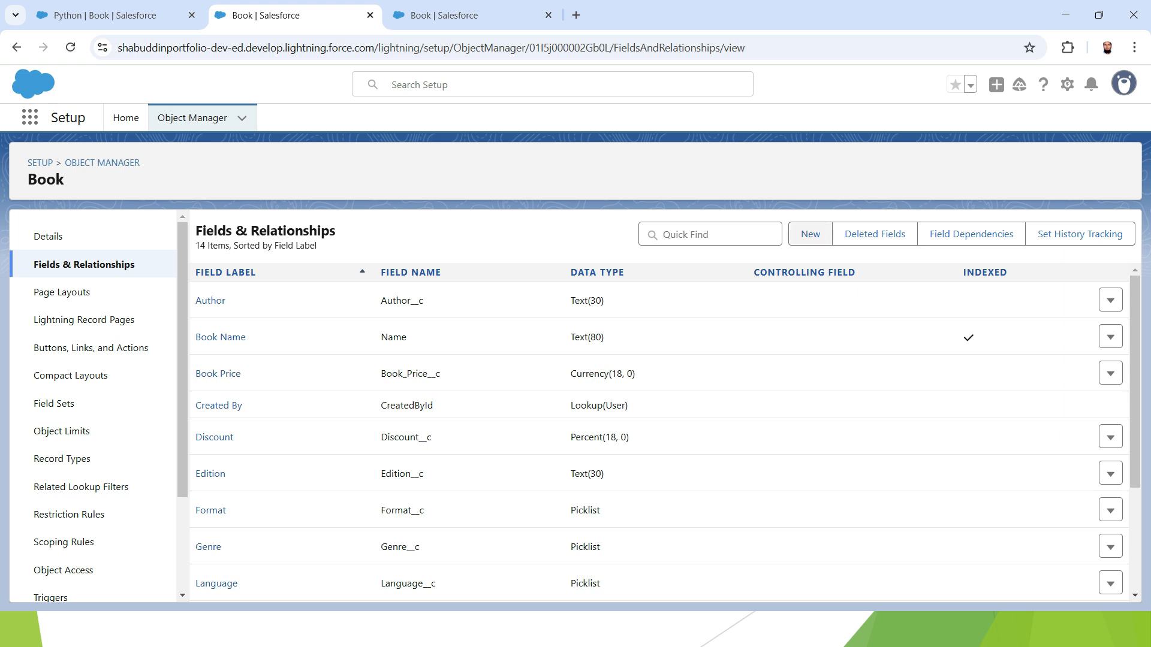
Start a new custom field on Book and choose the Formula data type
click(809, 234)
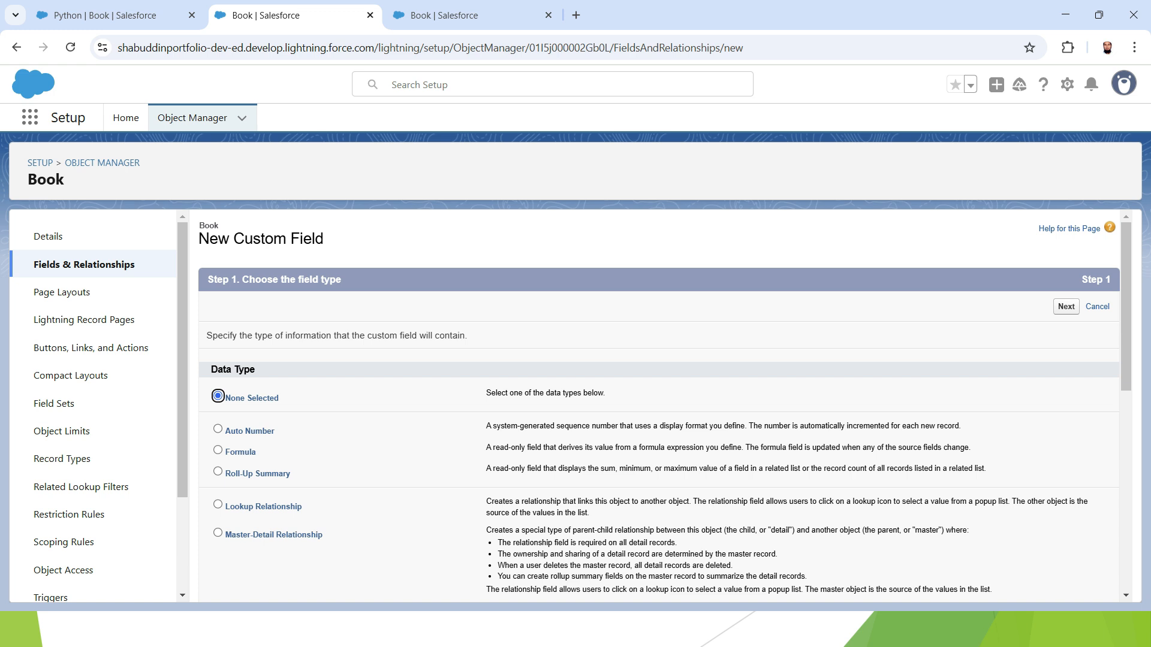
scroll(659, 402, down, 1)
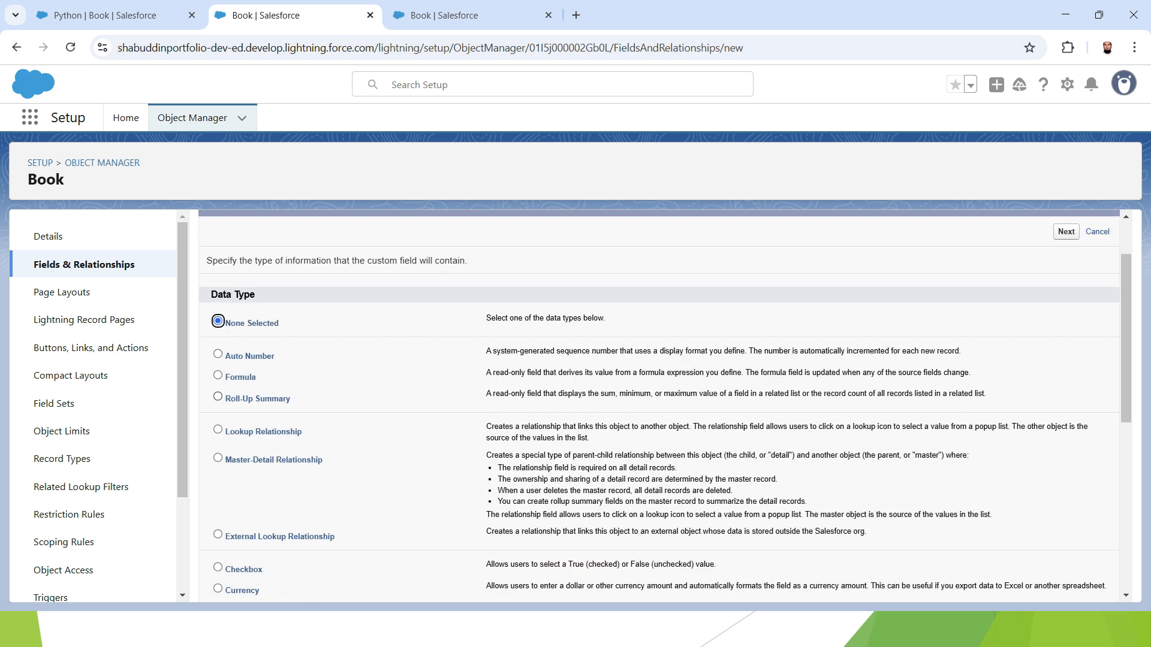
click(218, 375)
drag(486, 372, 556, 372)
click(556, 373)
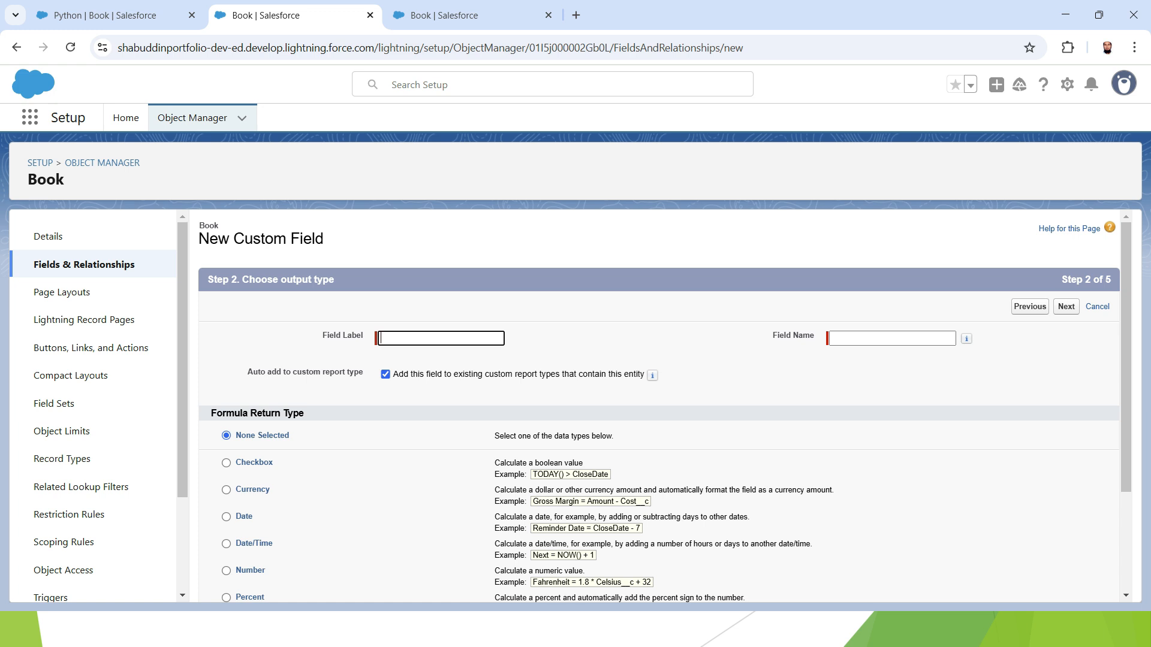
Enter Final Book Price as the field label, letting the field name fill in as Final_Book_Price
text(F)
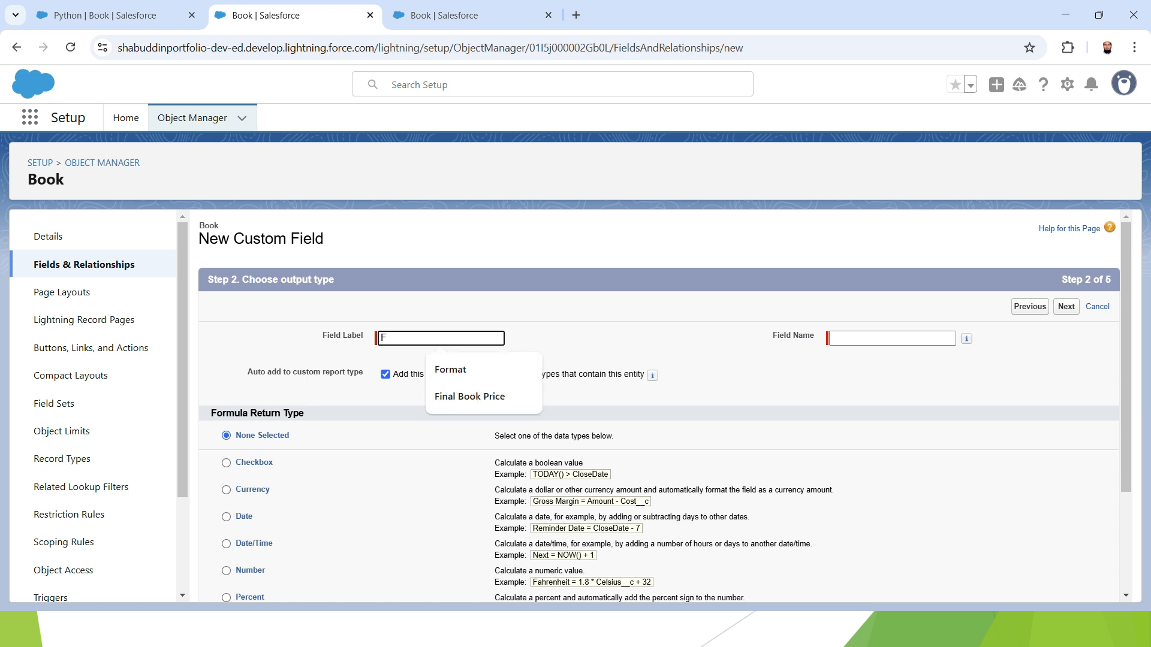
key(Down)
key(Down)
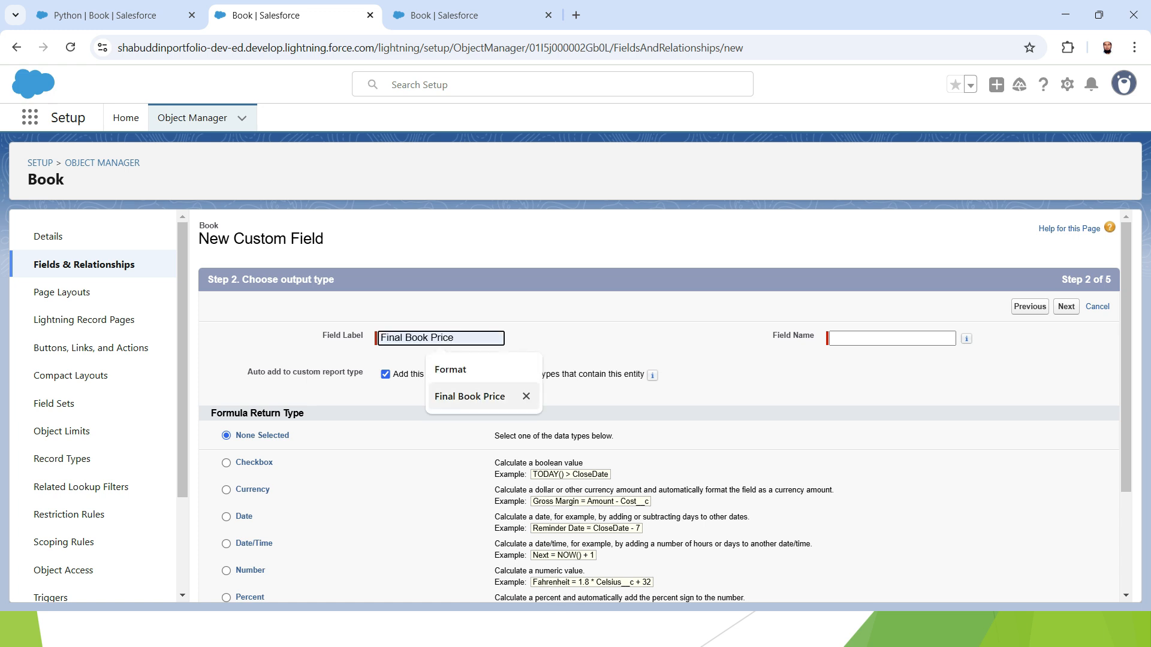
key(Return)
key(Tab)
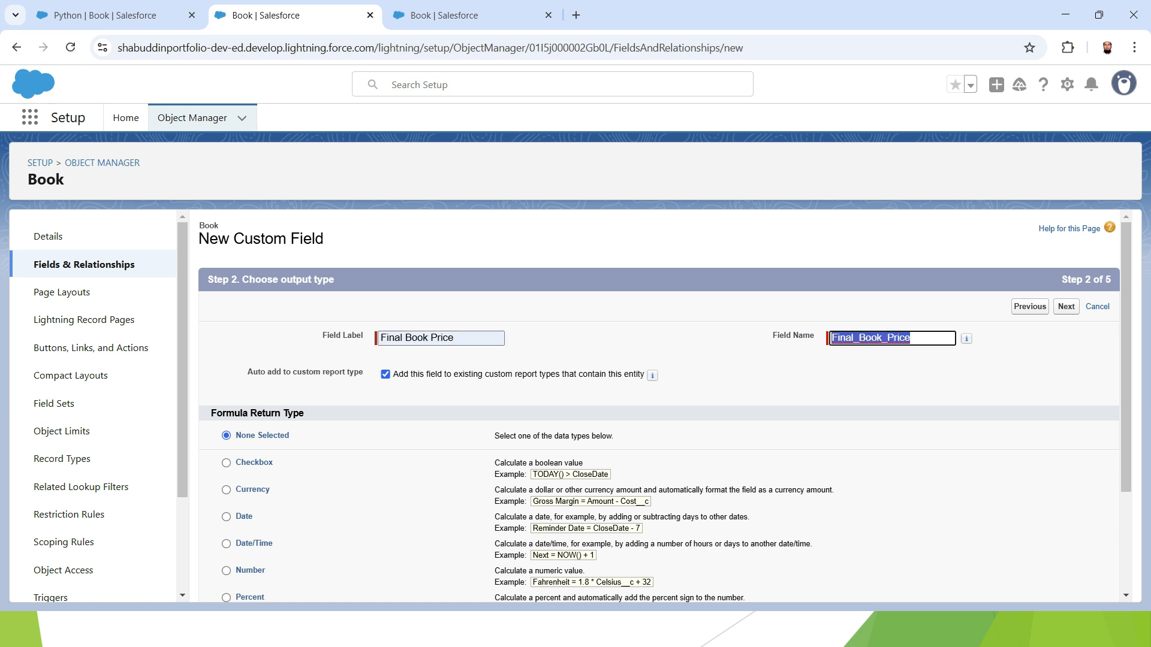
Set the formula return type to Currency and continue to the formula step
scroll(659, 408, down, 1)
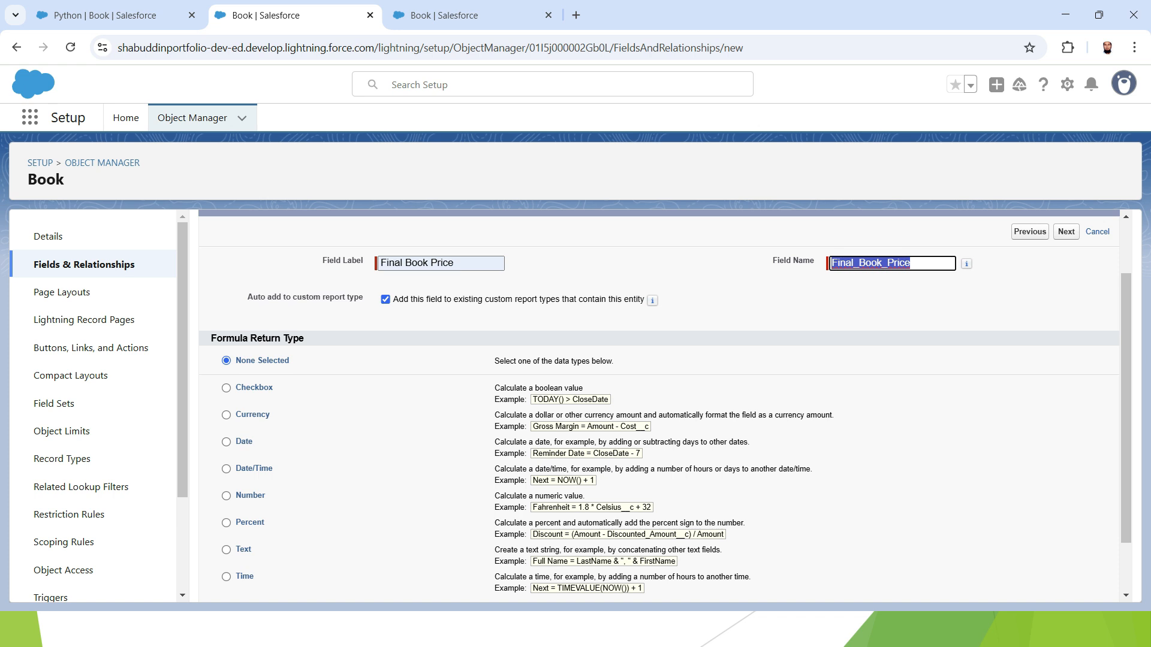
click(226, 415)
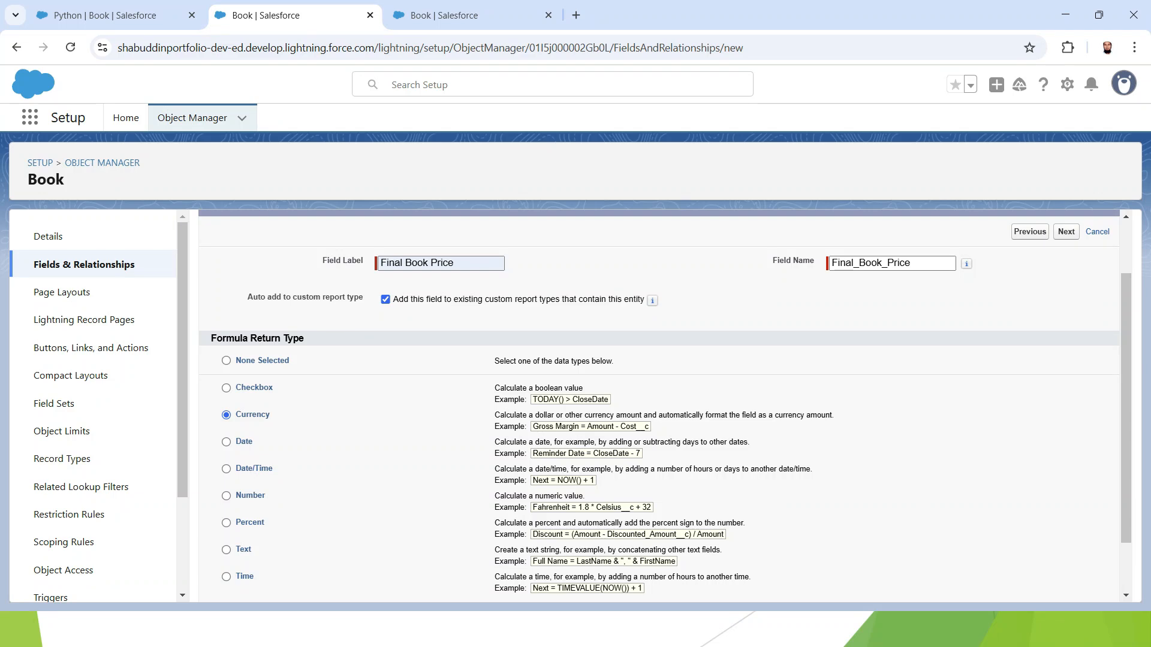
scroll(659, 405, down, 2)
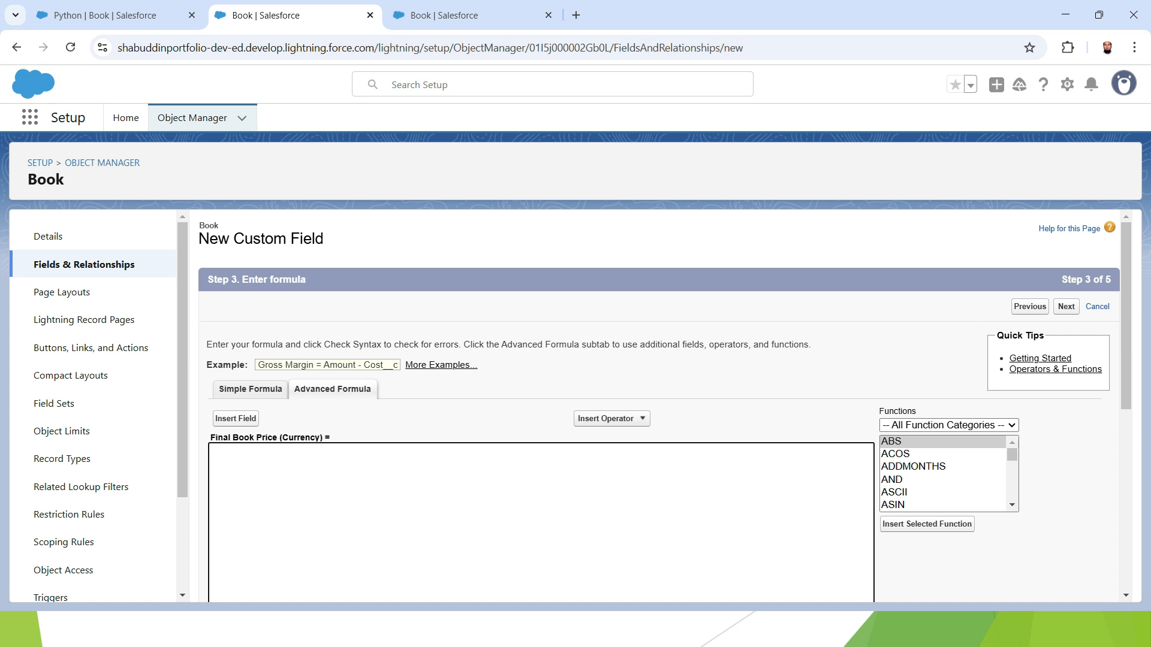
Examine the Simple Formula and Advanced Formula editors and the operator list
drag(213, 345, 435, 367)
click(435, 381)
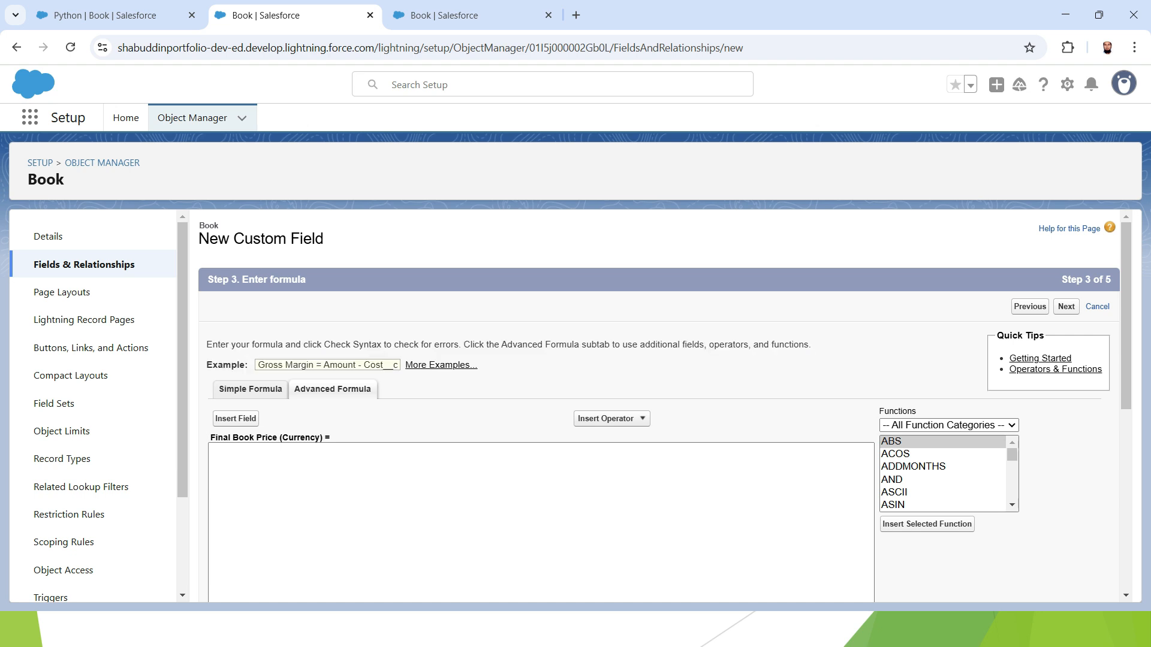
click(250, 389)
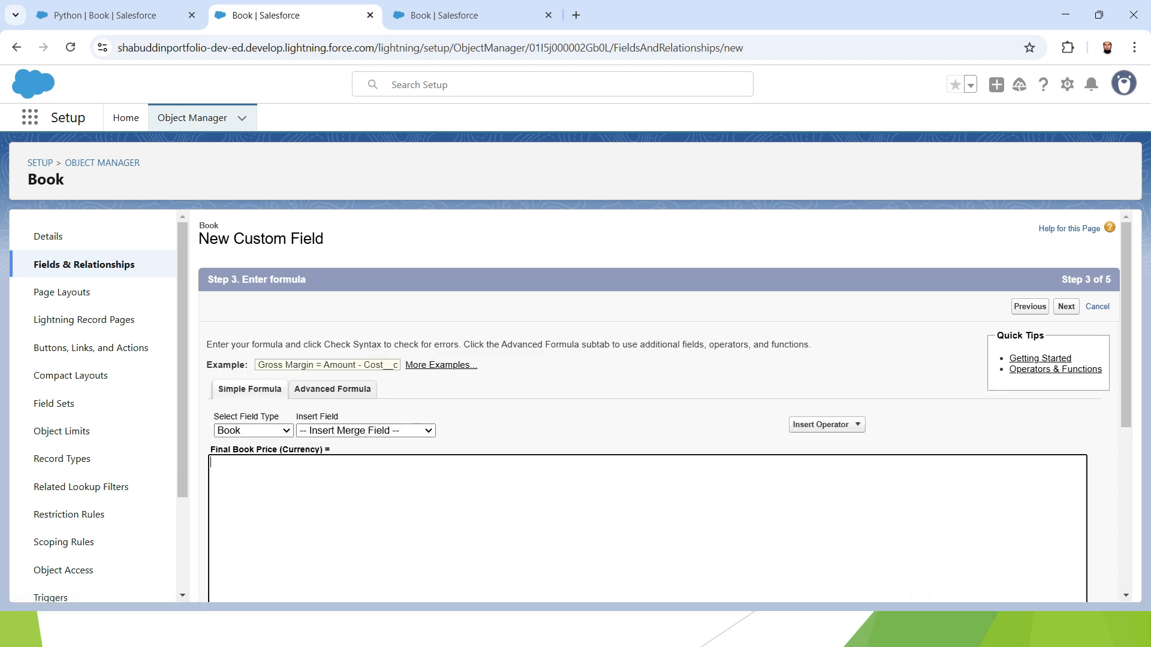
scroll(419, 528, down, 2)
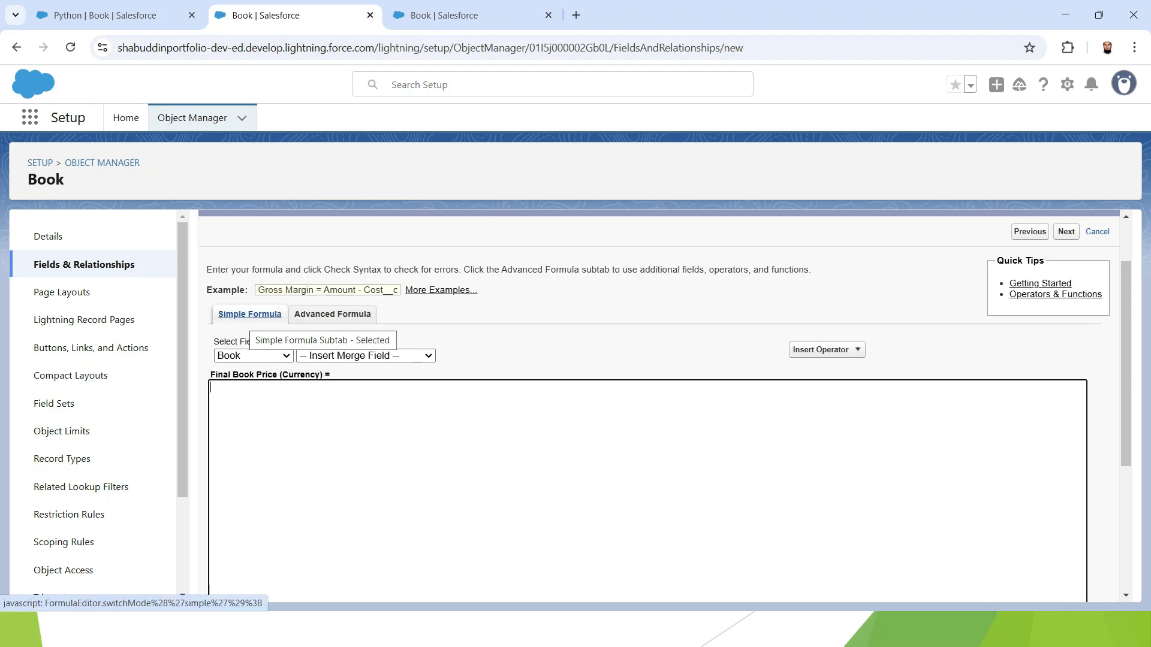
click(826, 349)
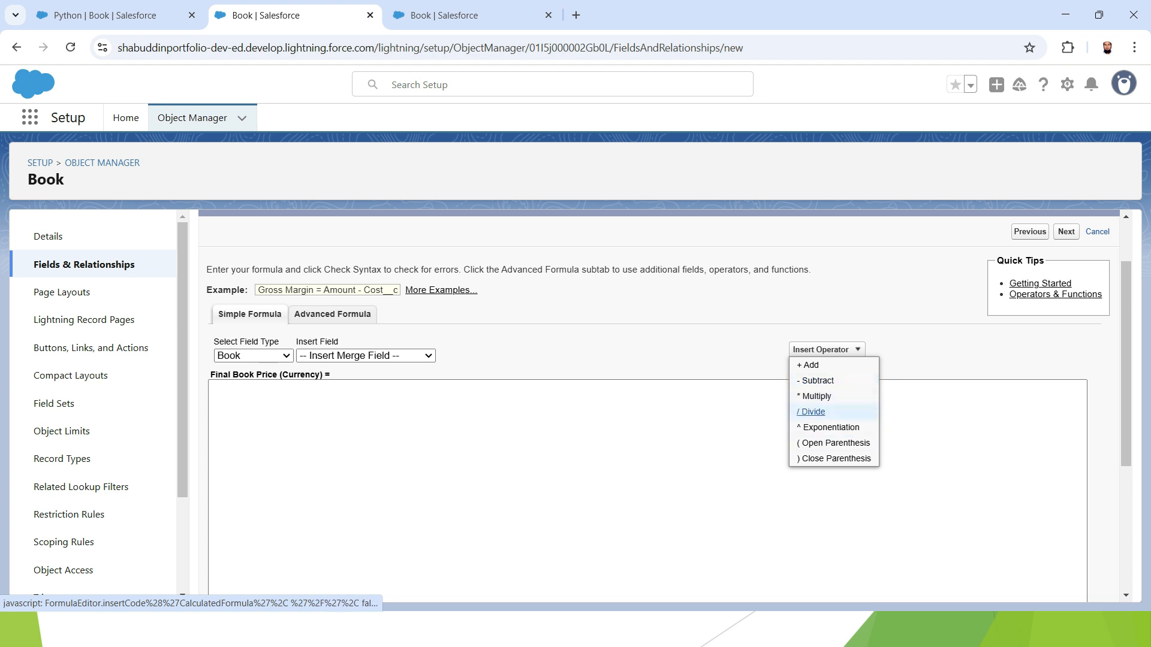
click(684, 432)
click(332, 314)
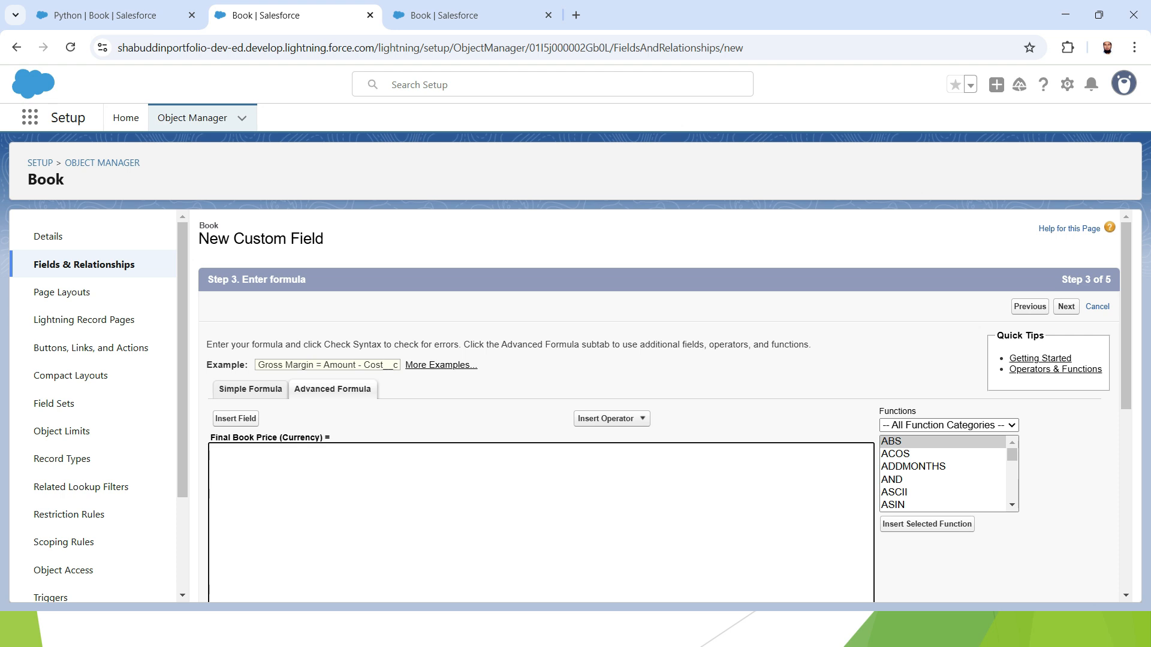
scroll(664, 395, down, 1)
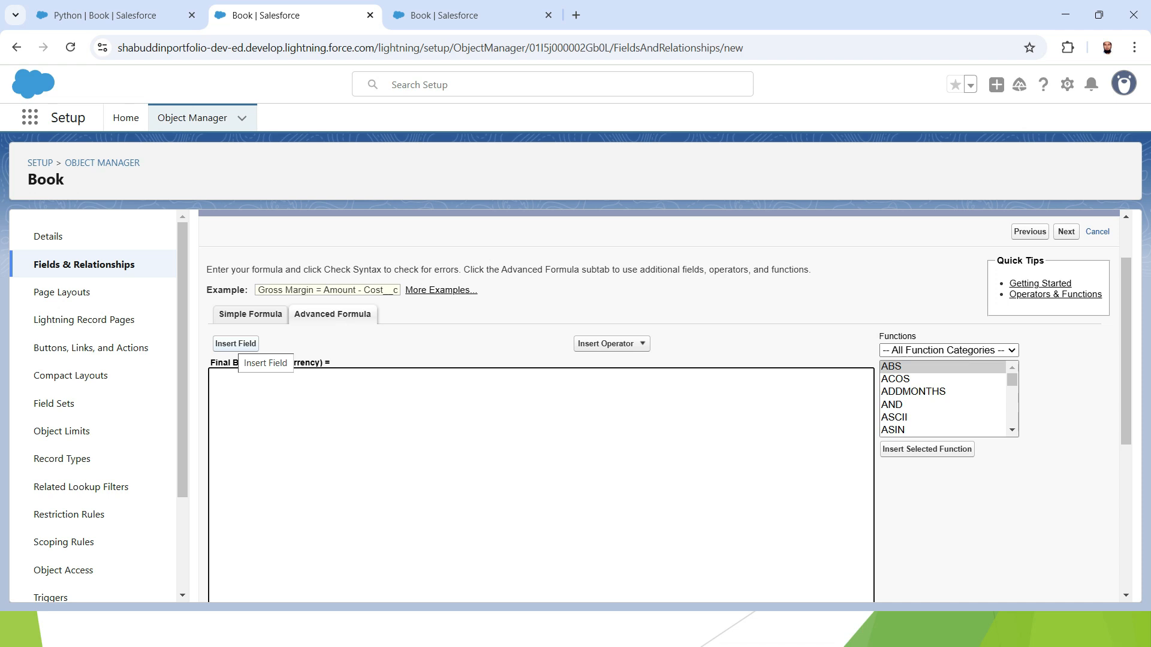
Insert the Book Price field into the formula
click(235, 344)
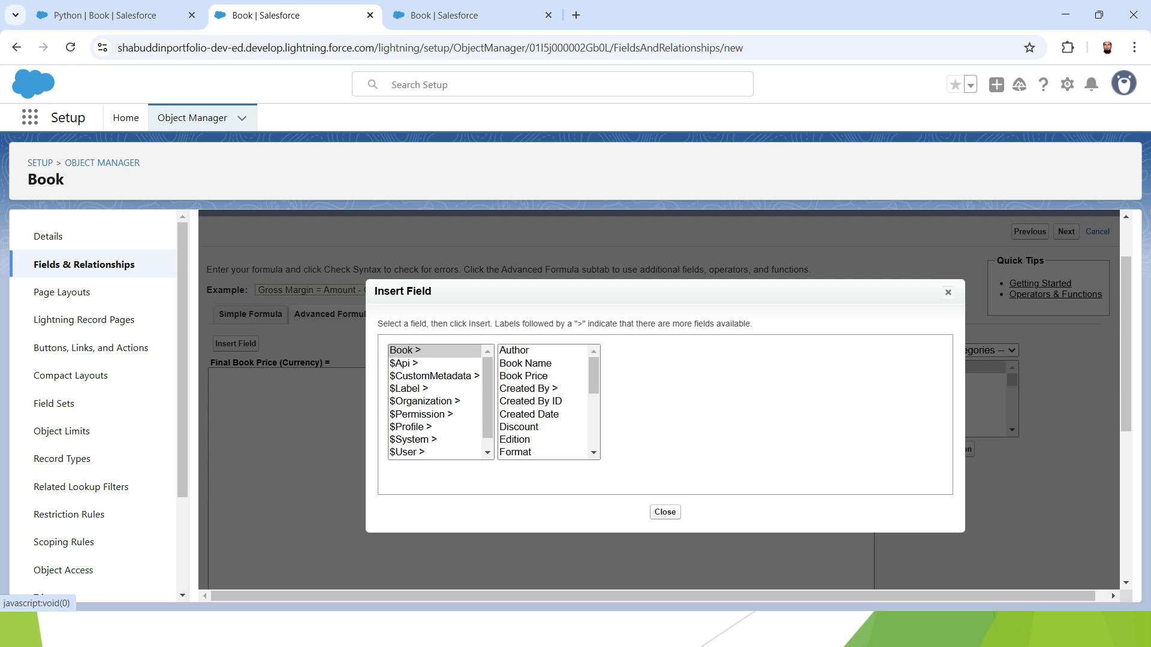
click(524, 377)
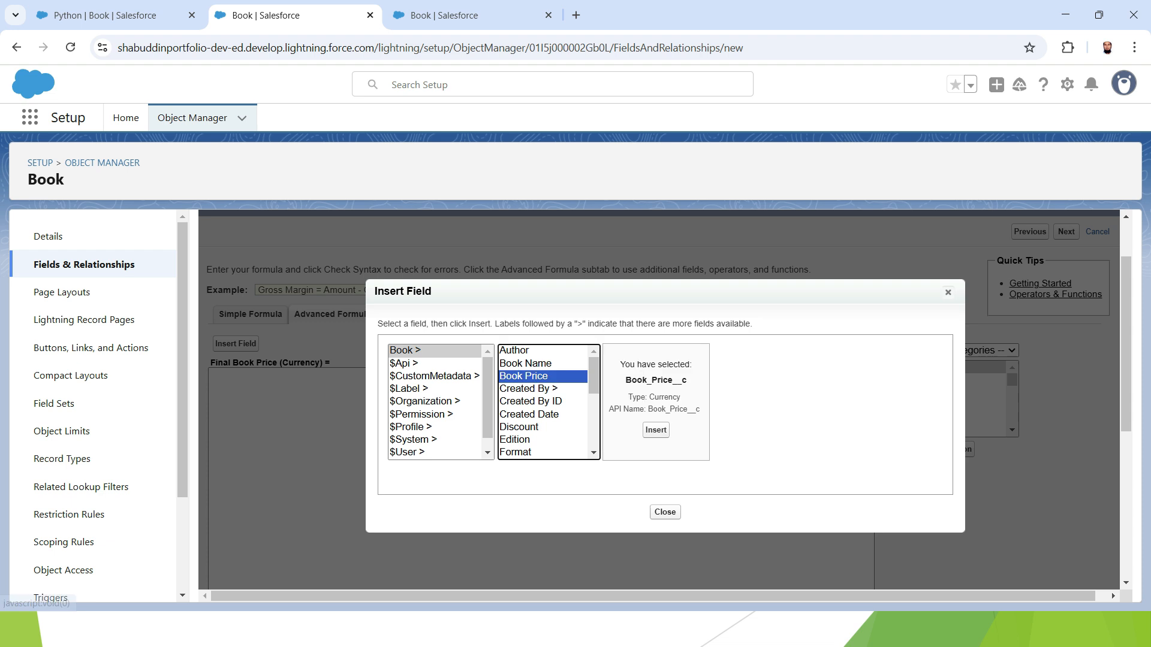
click(656, 430)
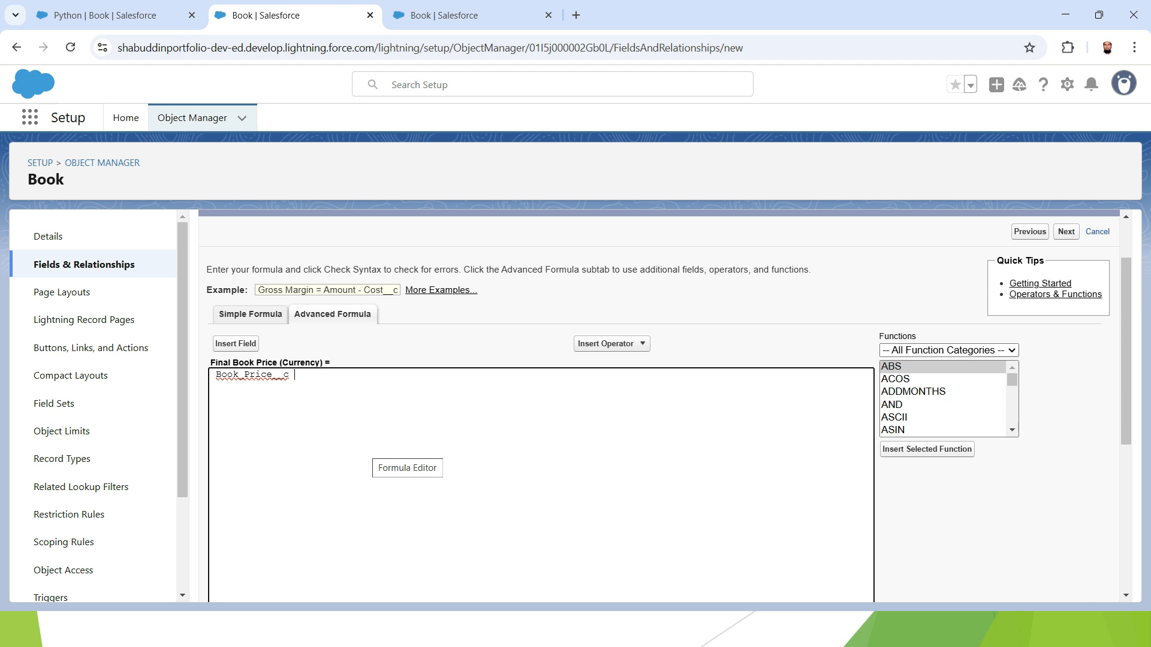
Add a minus sign and parentheses, then insert the Discount field inside them
text(-)
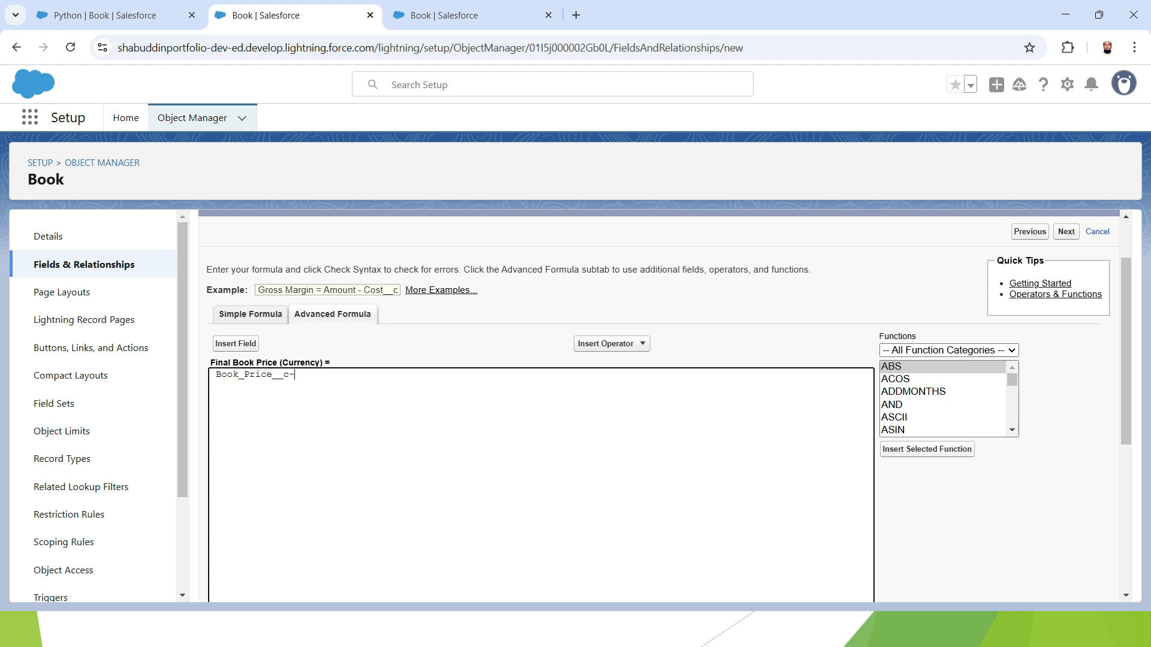
text(())
key(Left)
click(235, 344)
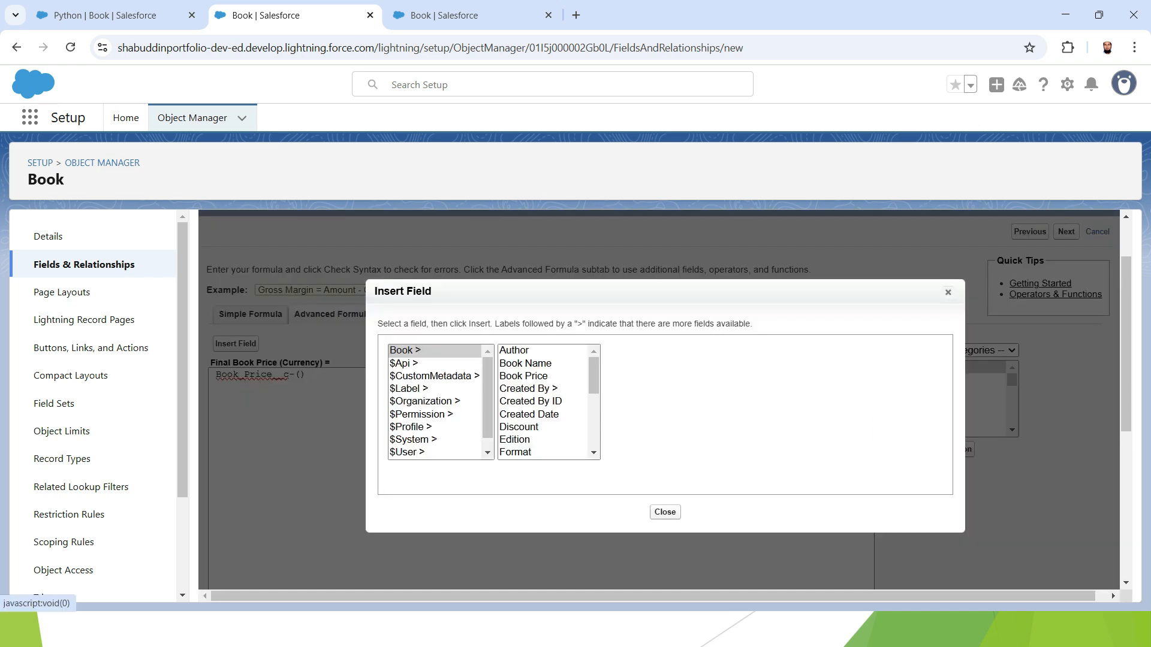
click(519, 427)
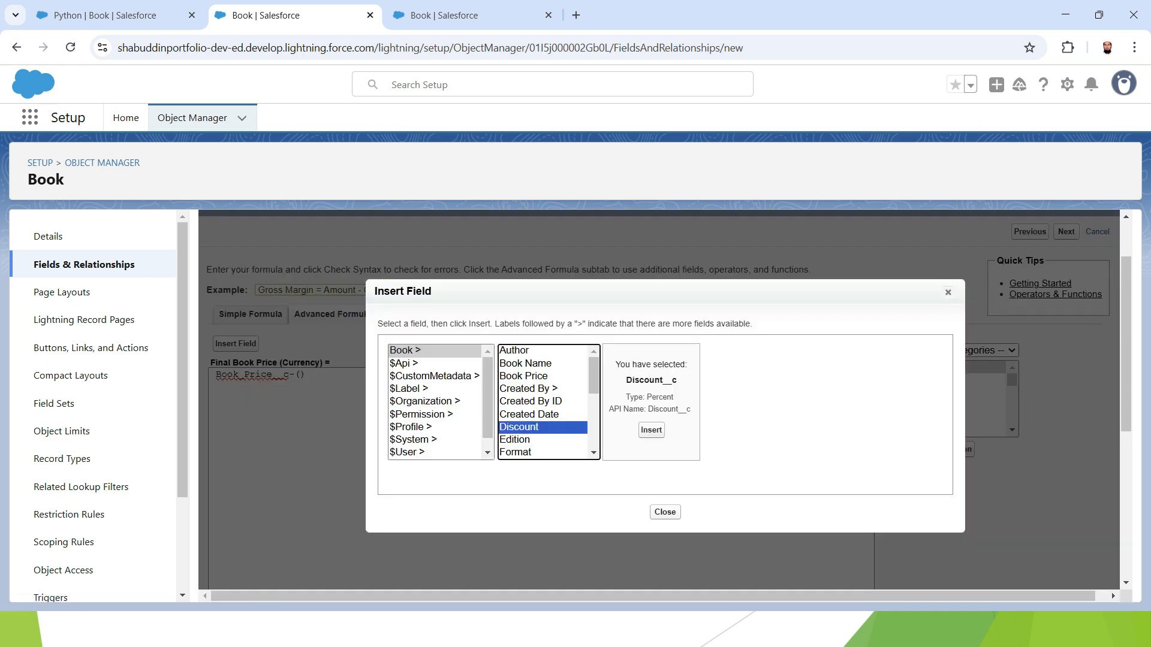
click(652, 430)
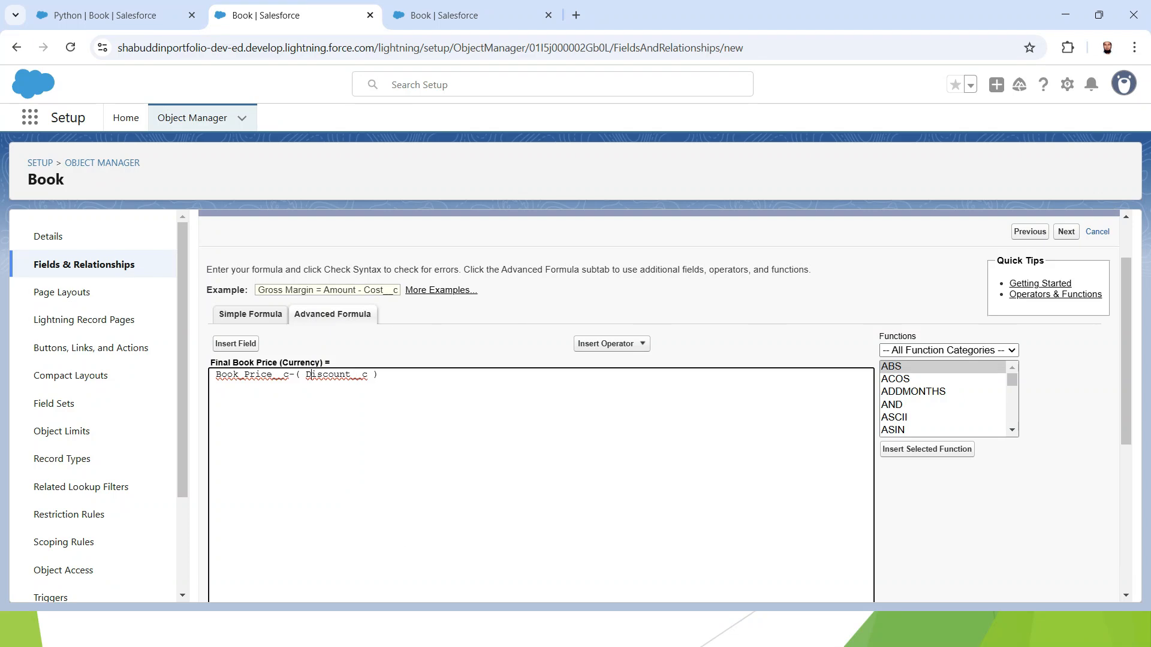
Multiply the discount by the book price inside the parentheses to form Book_Price__c-(Book_Price__c * Discount__c )
drag(215, 374, 289, 374)
key(ctrl+c)
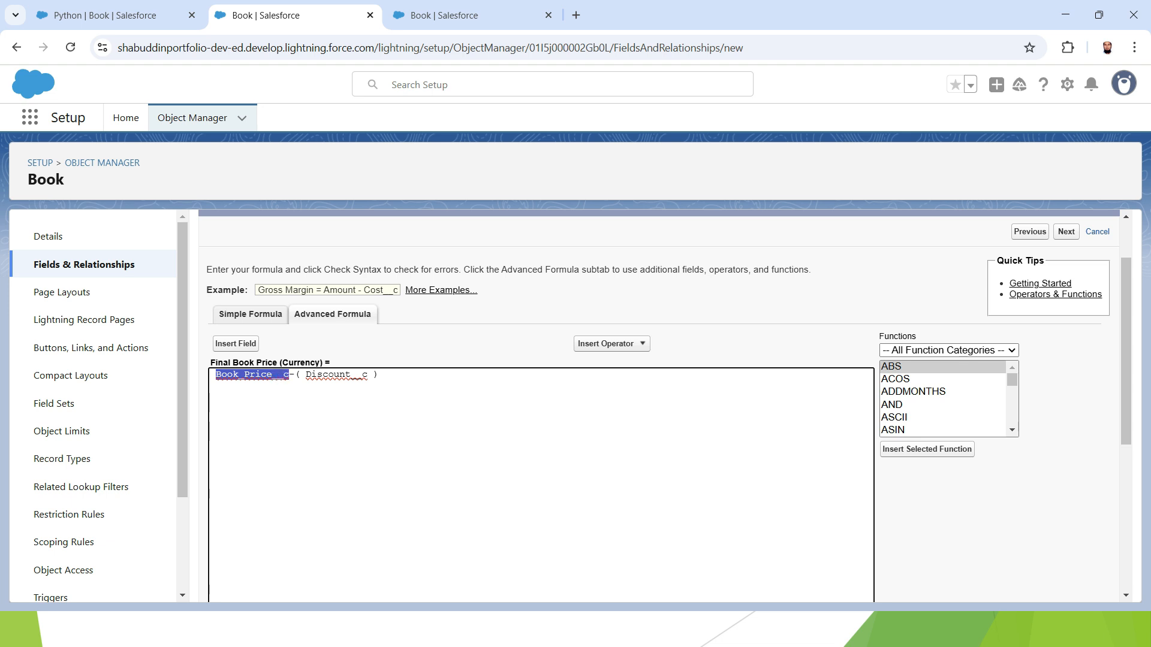
click(299, 374)
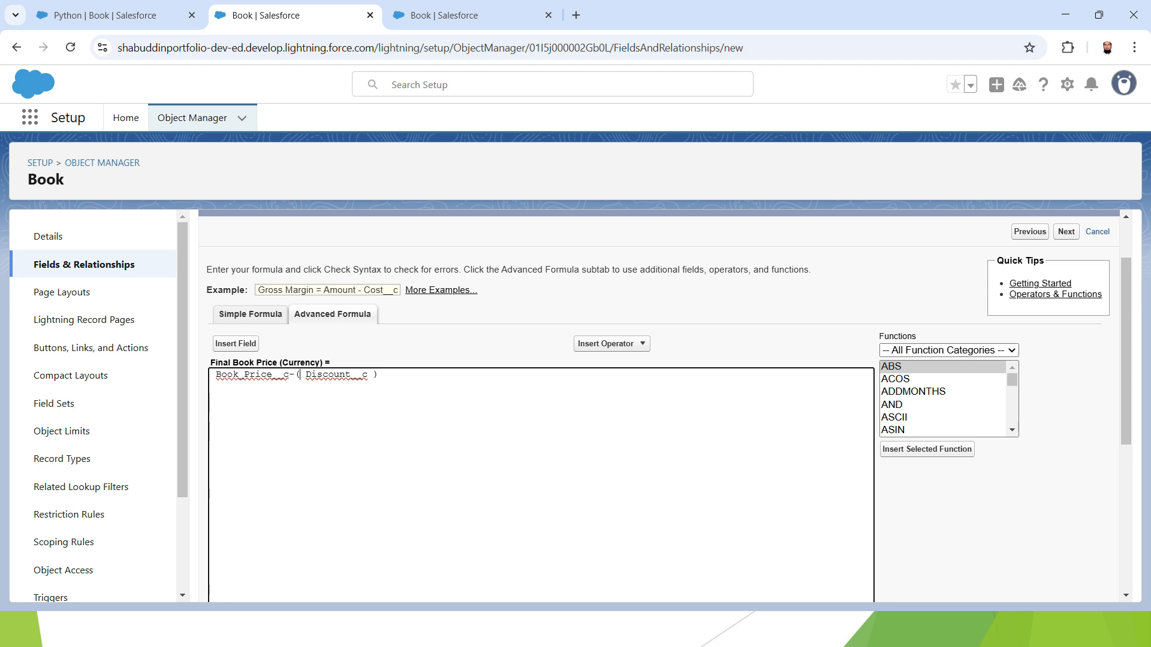
key(ctrl+v)
key(Delete)
text(*)
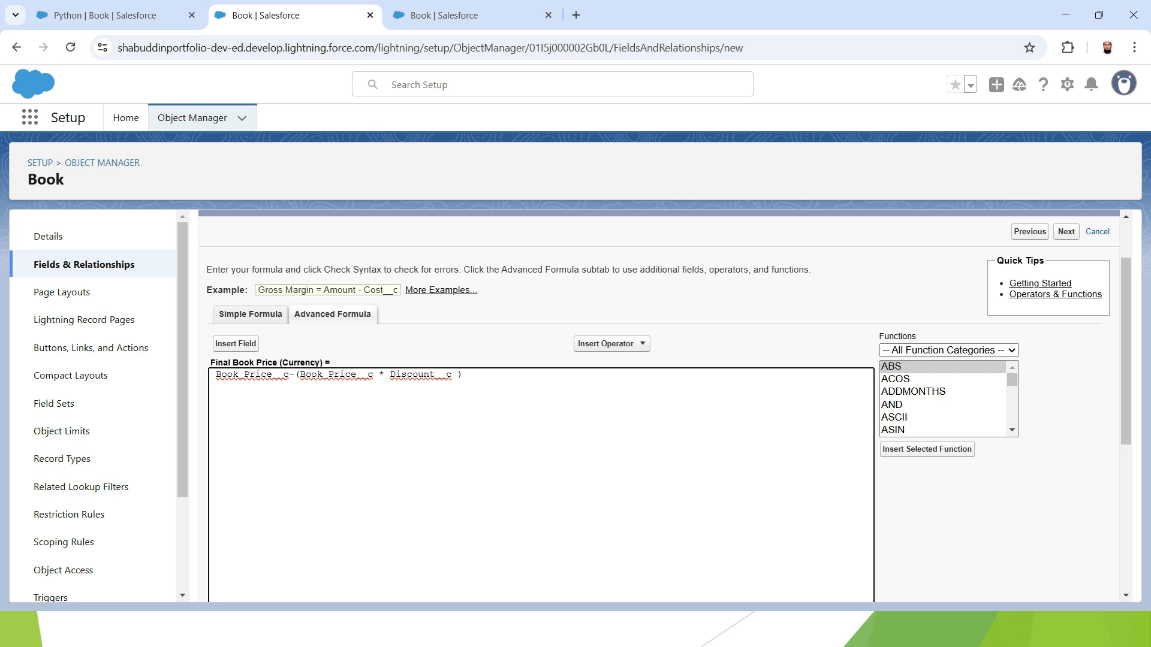
Review the complete formula expression in the editor
drag(300, 374, 452, 375)
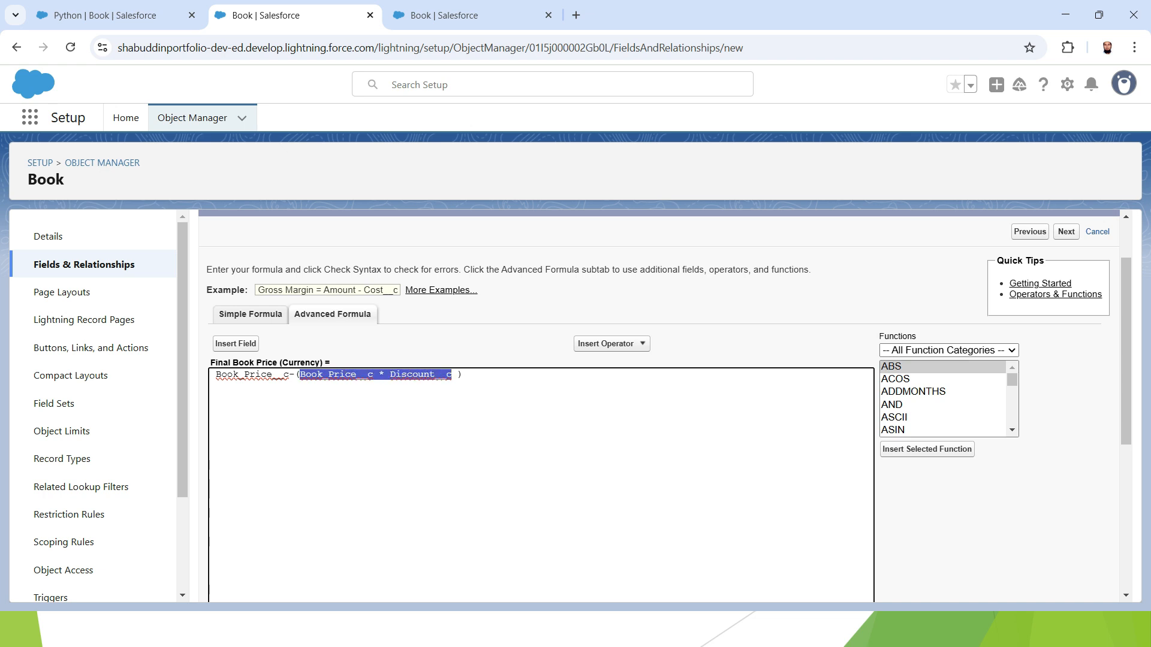
click(441, 375)
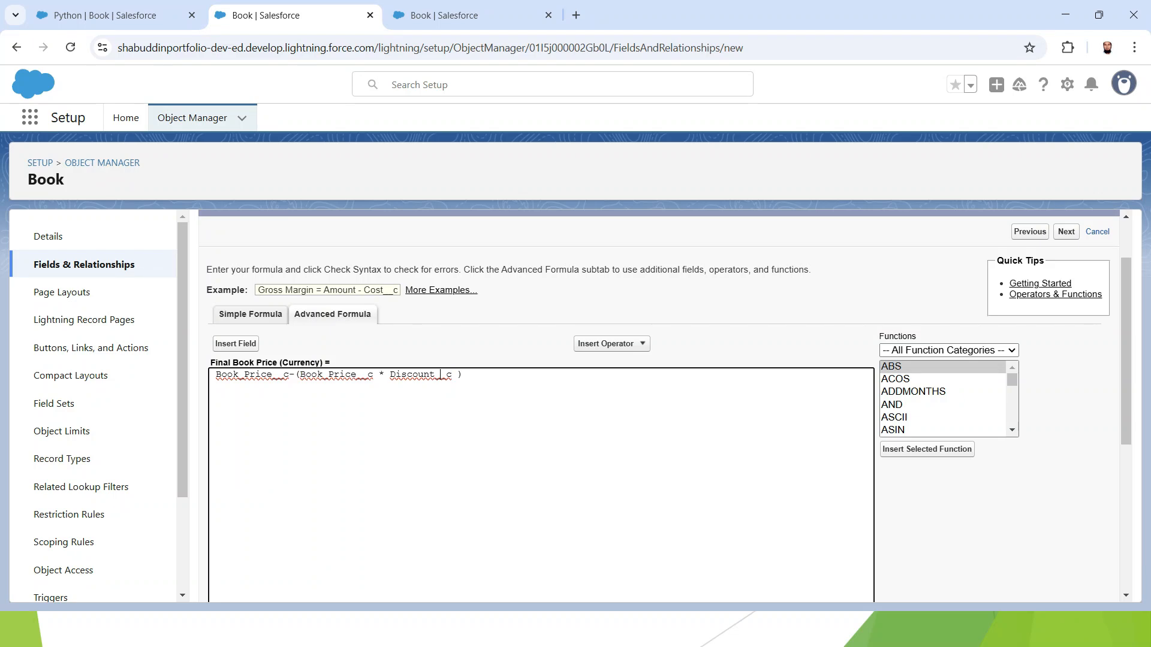
drag(216, 374, 289, 375)
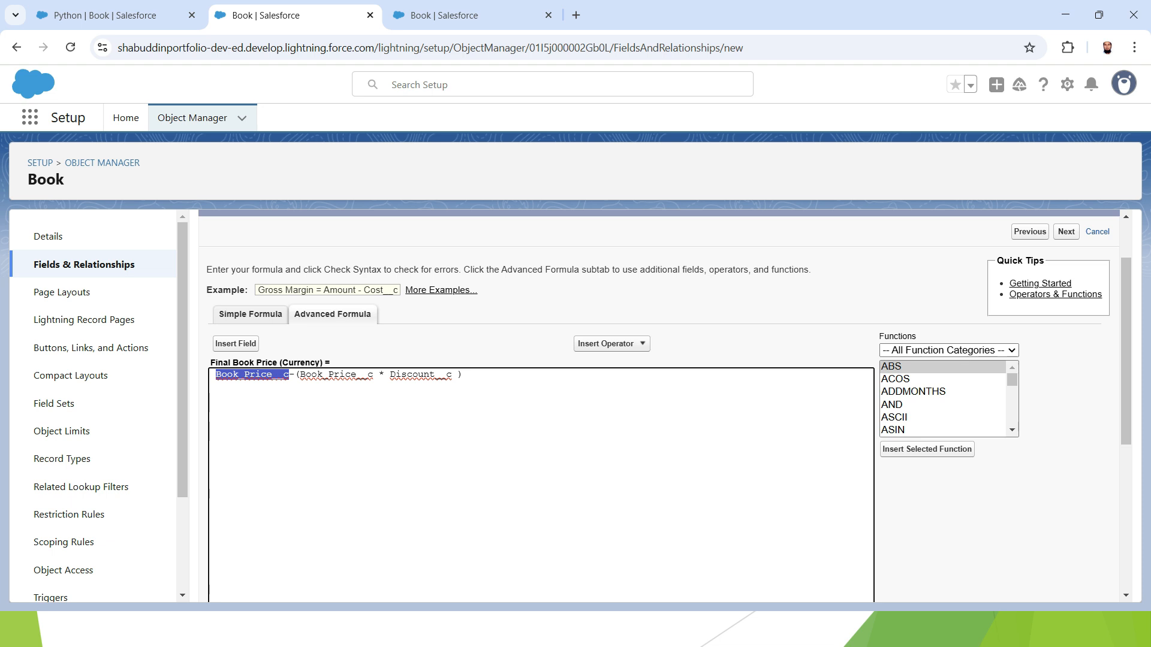
click(357, 375)
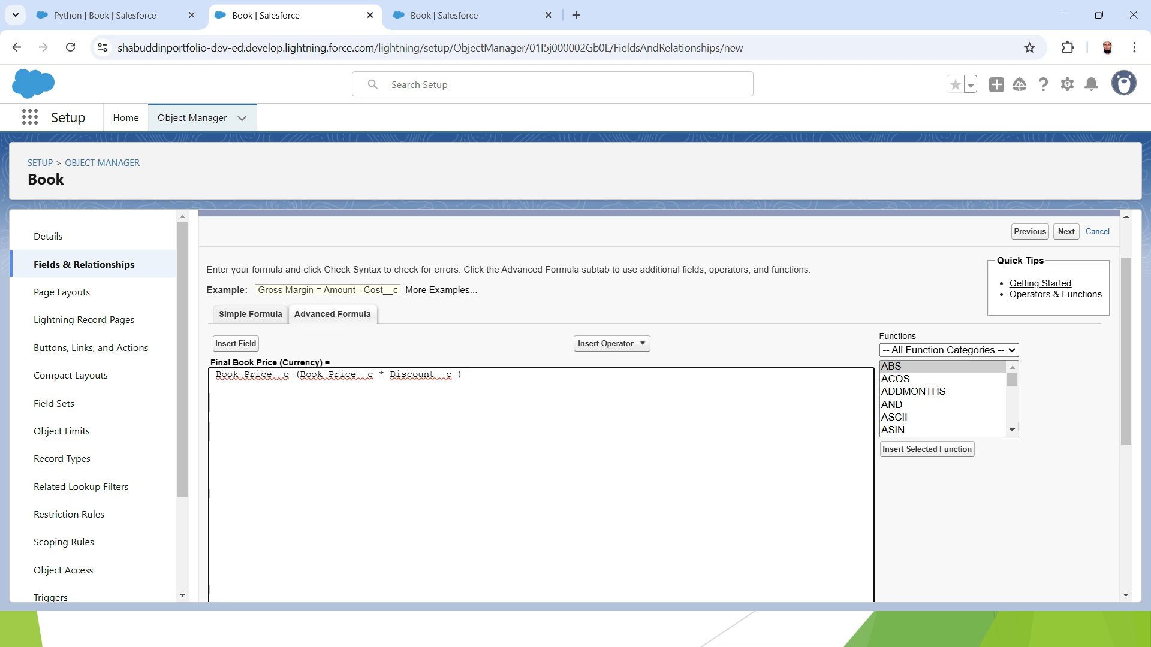
scroll(540, 395, down, 4)
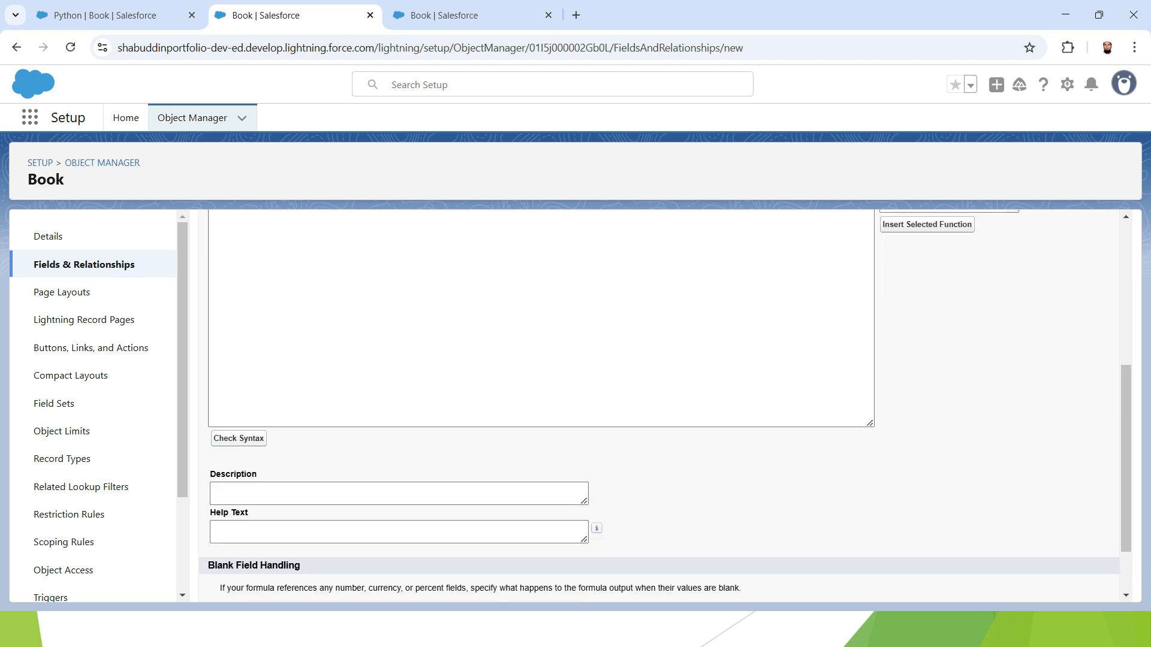
scroll(539, 395, up, 4)
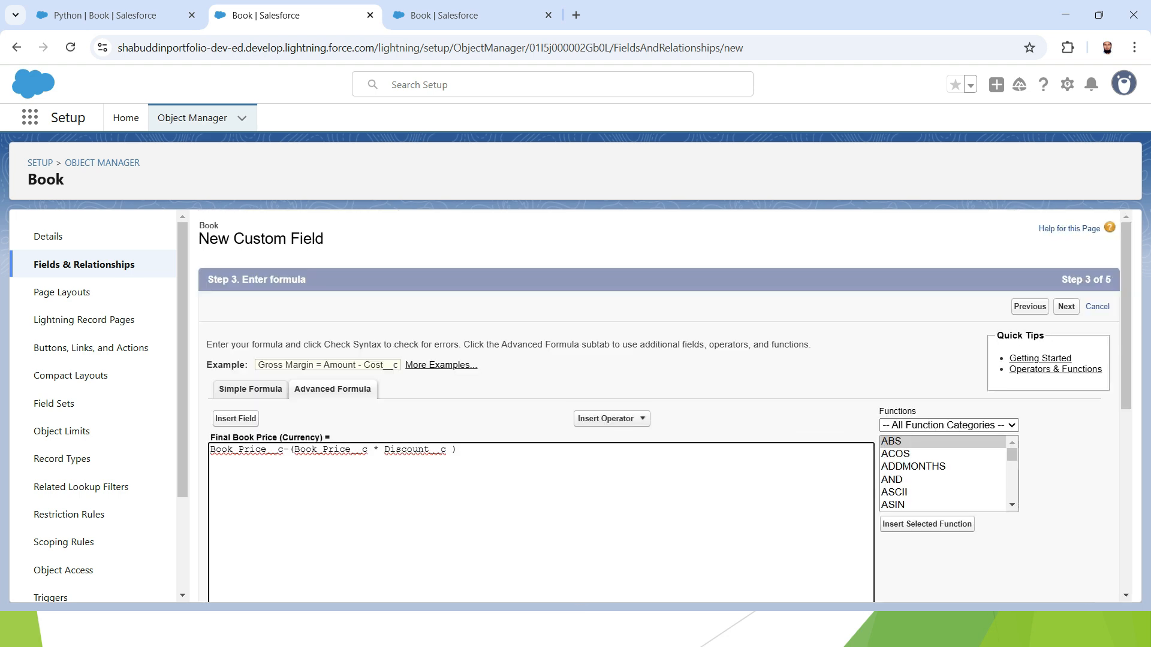
Enter the description "calculating discount" for the formula field and continue to field-level security
scroll(539, 395, down, 5)
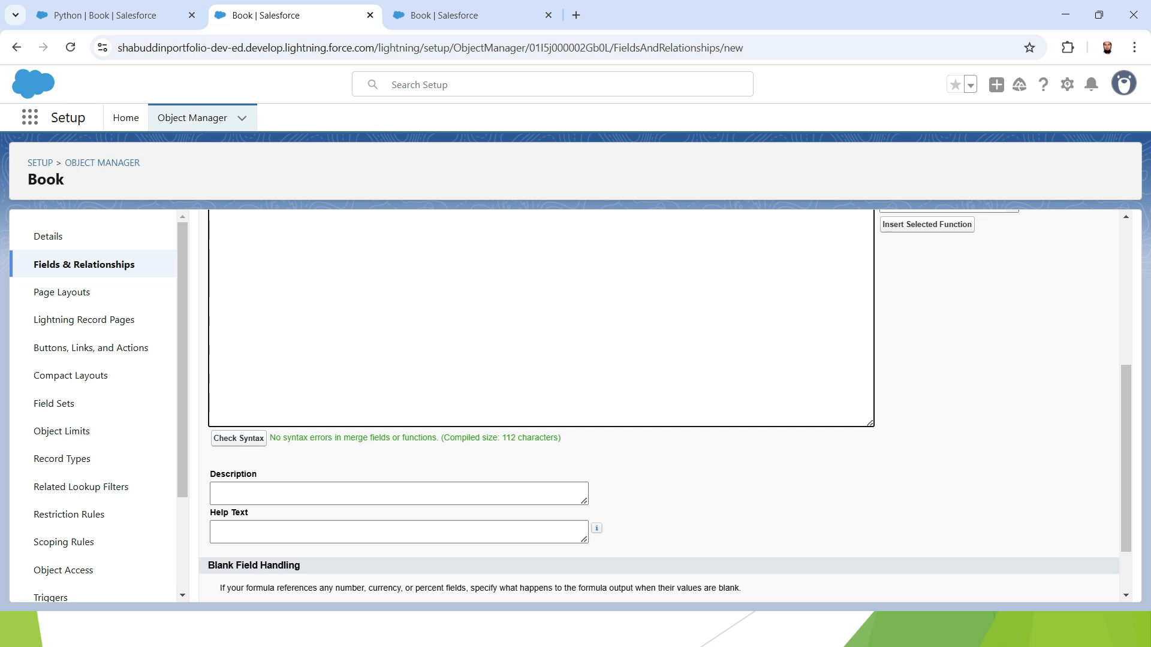
drag(269, 438, 368, 438)
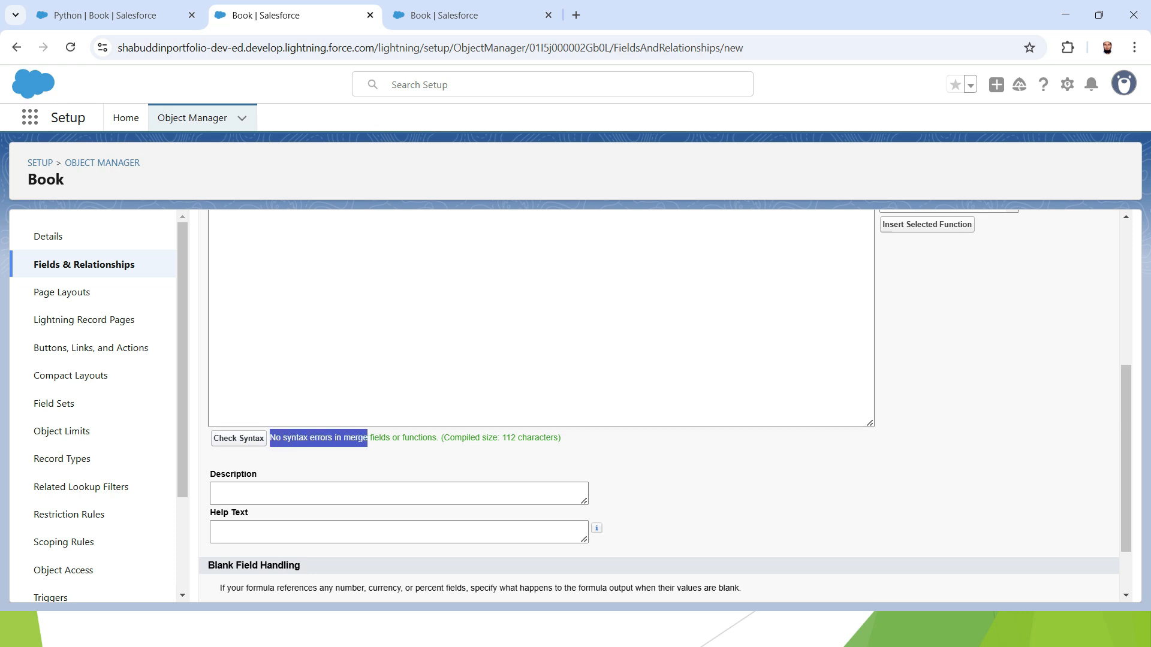
click(383, 493)
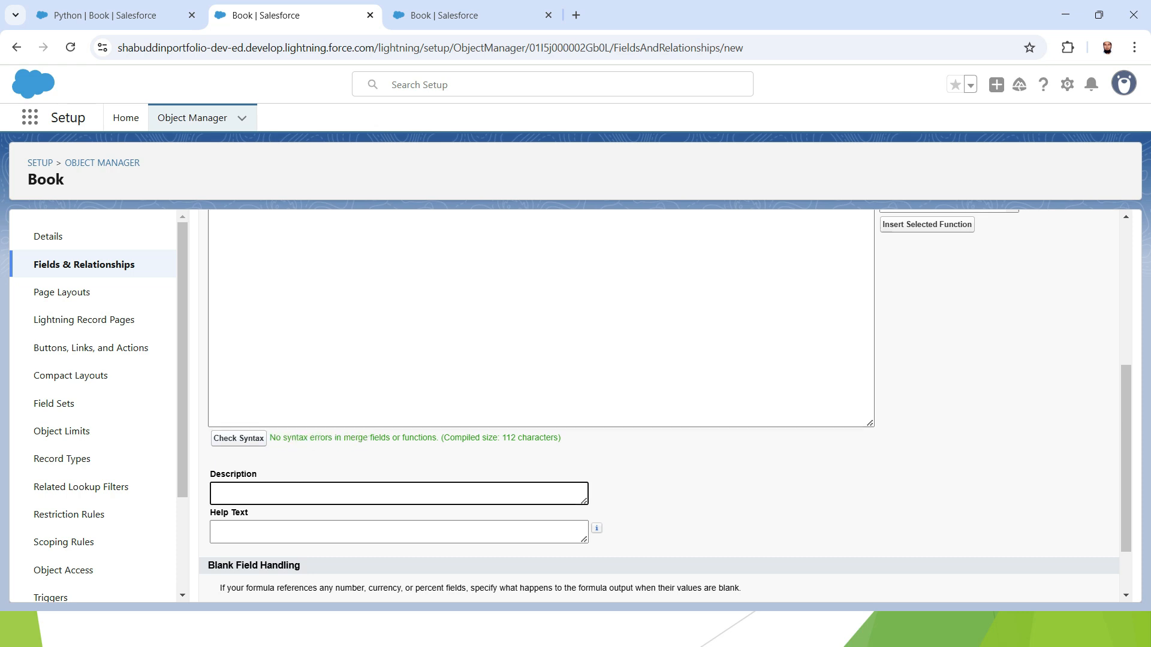
text(c)
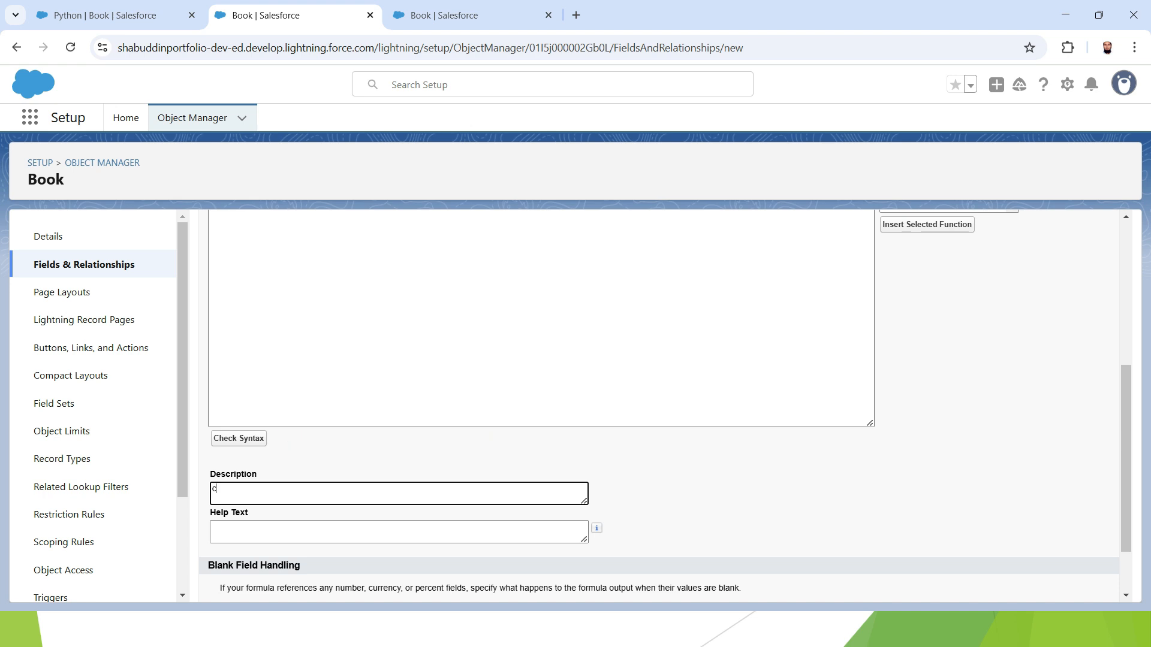
text(alculating discount)
scroll(659, 405, up, 3)
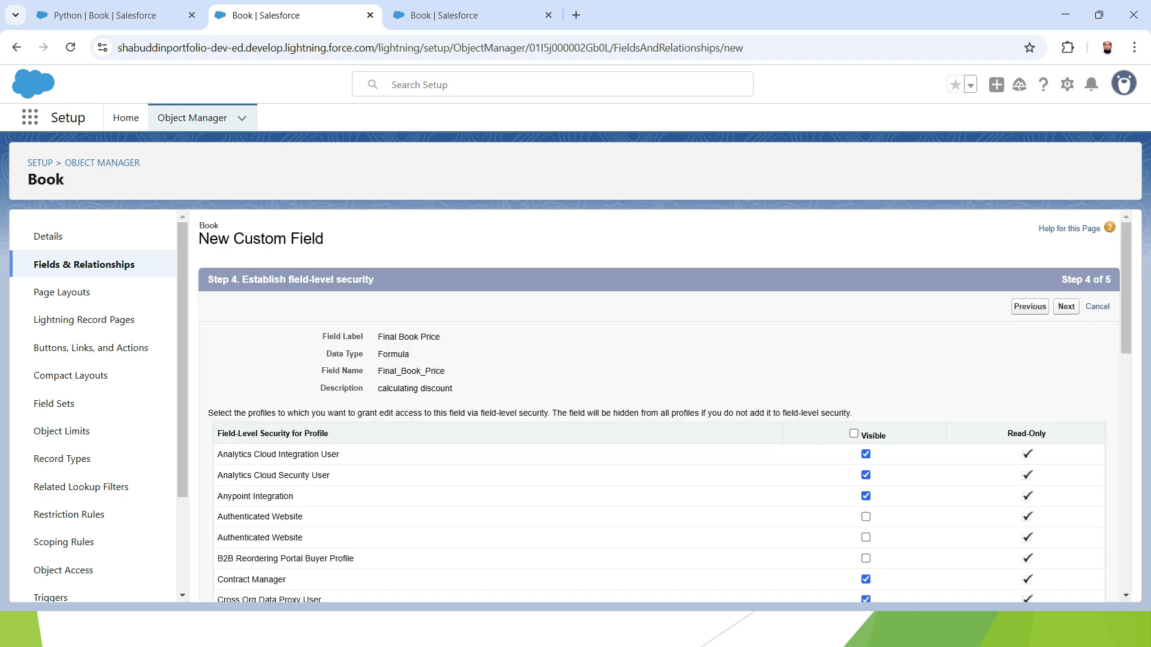
Make the field visible to all profiles, then save it with the Book Layout selected
click(854, 434)
scroll(659, 405, down, 2)
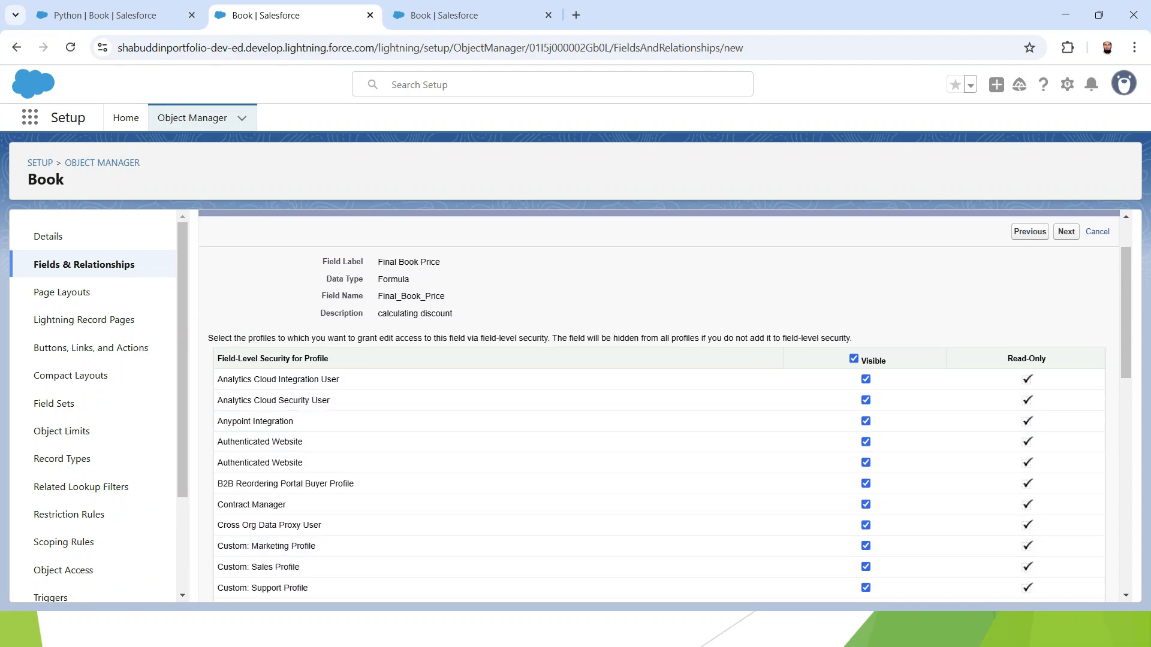
click(1066, 232)
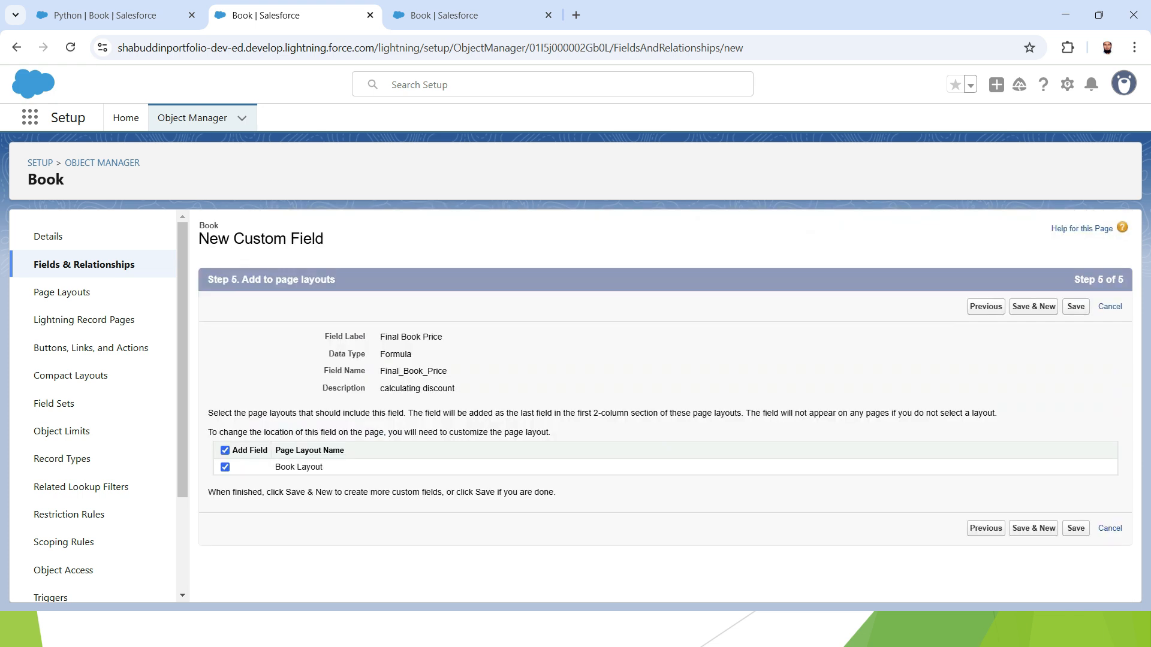
click(1076, 528)
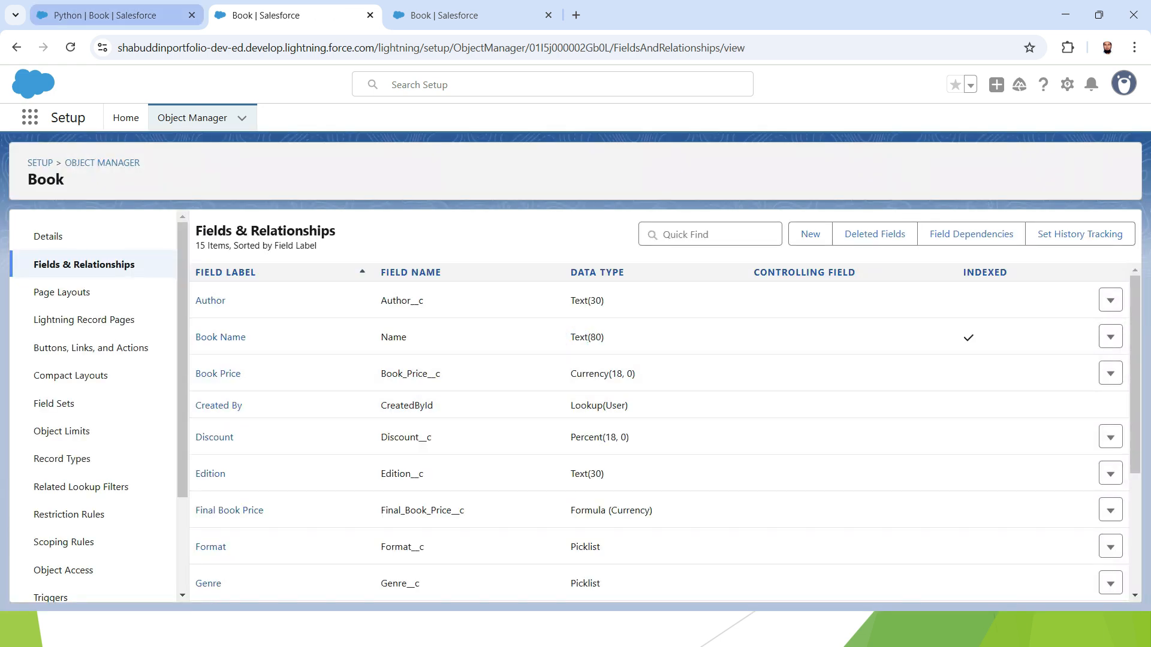
Switch to the Python book record, refresh it and examine the Discount and Final Book Price fields
click(105, 15)
click(70, 47)
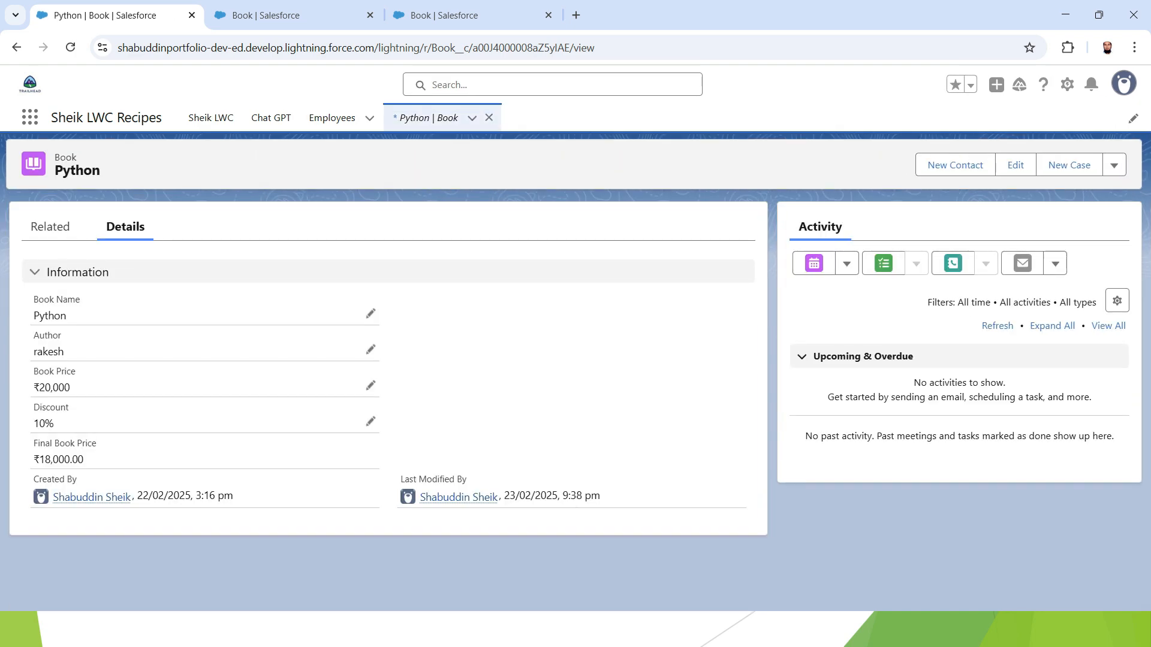
drag(33, 443, 97, 444)
click(108, 444)
double_click(51, 407)
click(82, 409)
Set the Python book's discount to 5% and save the record
click(371, 421)
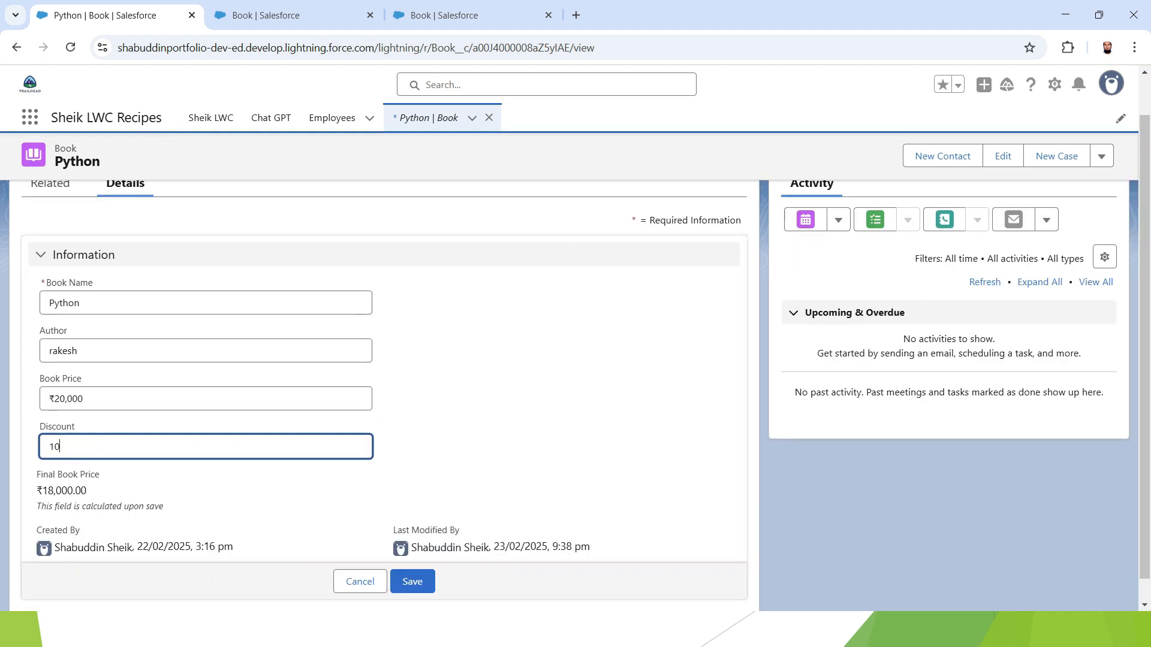
key(BackSpace)
key(BackSpace)
text(5)
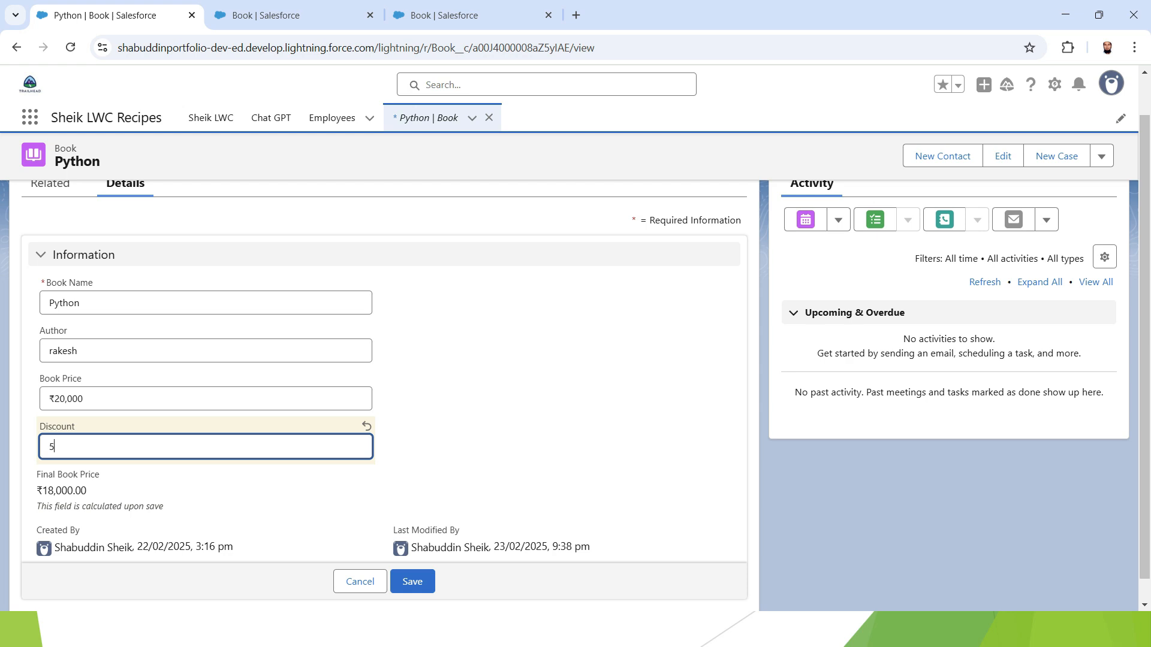
click(412, 582)
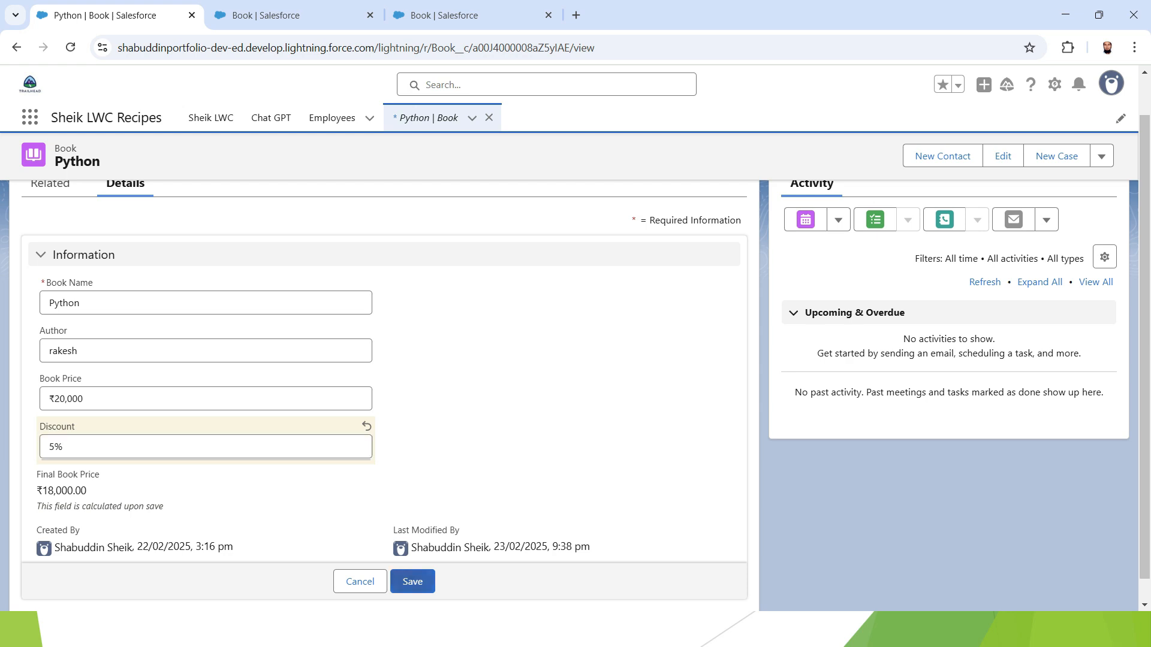
drag(85, 459, 33, 460)
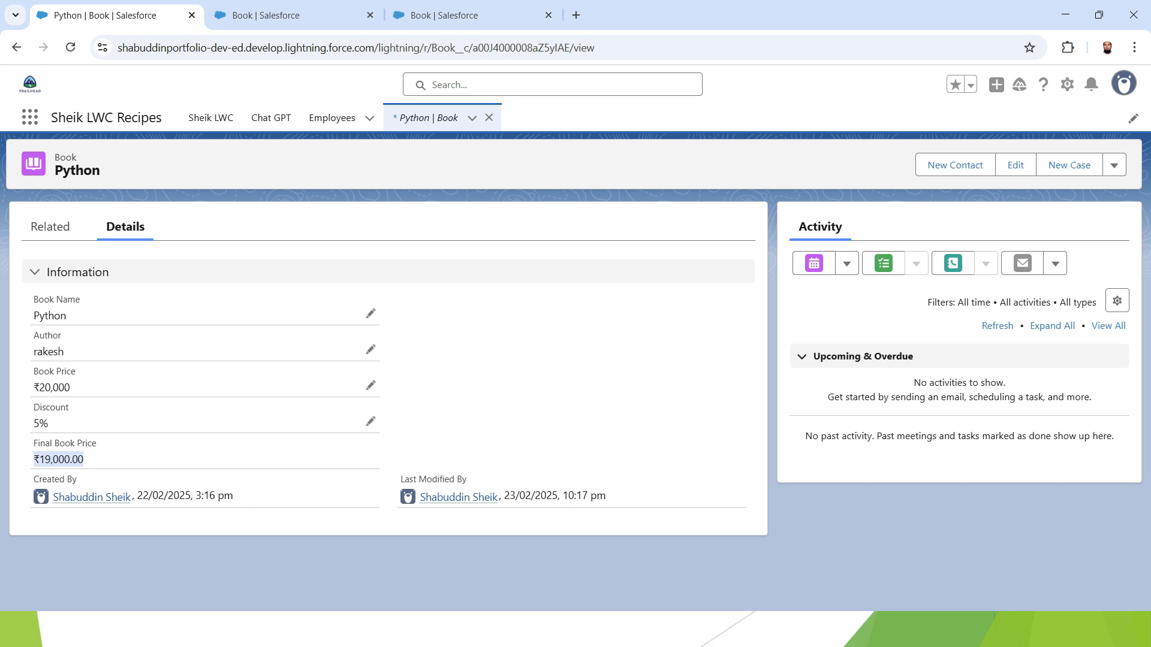
Change the Python book's discount to 50% and save the record
click(370, 422)
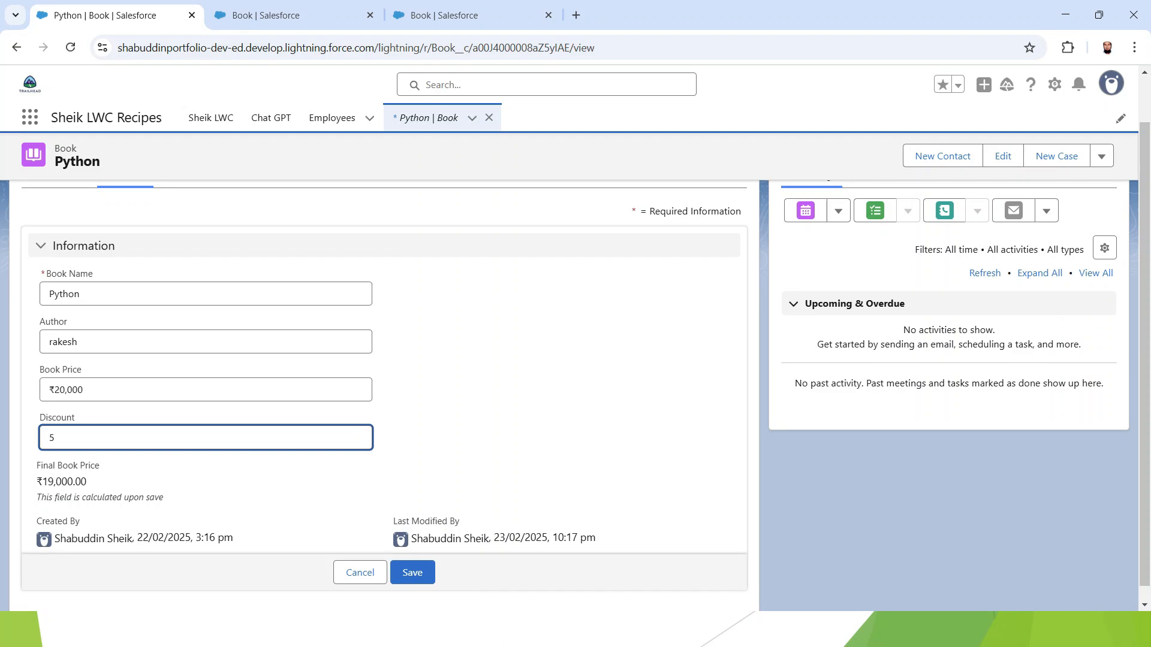
text(0)
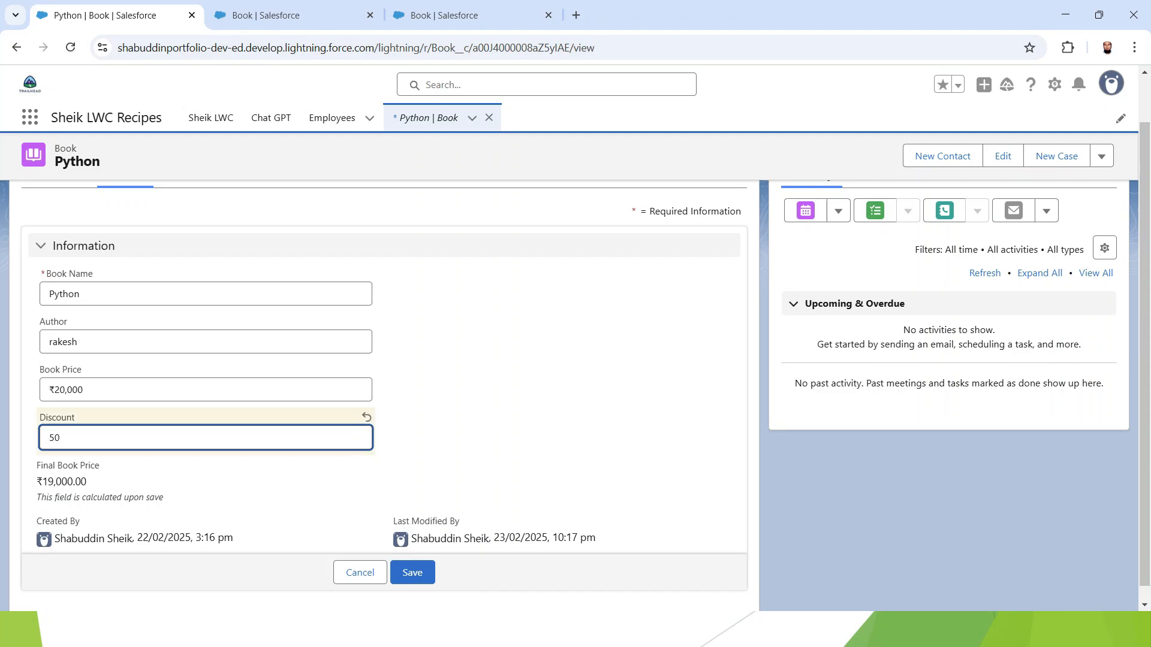
click(419, 568)
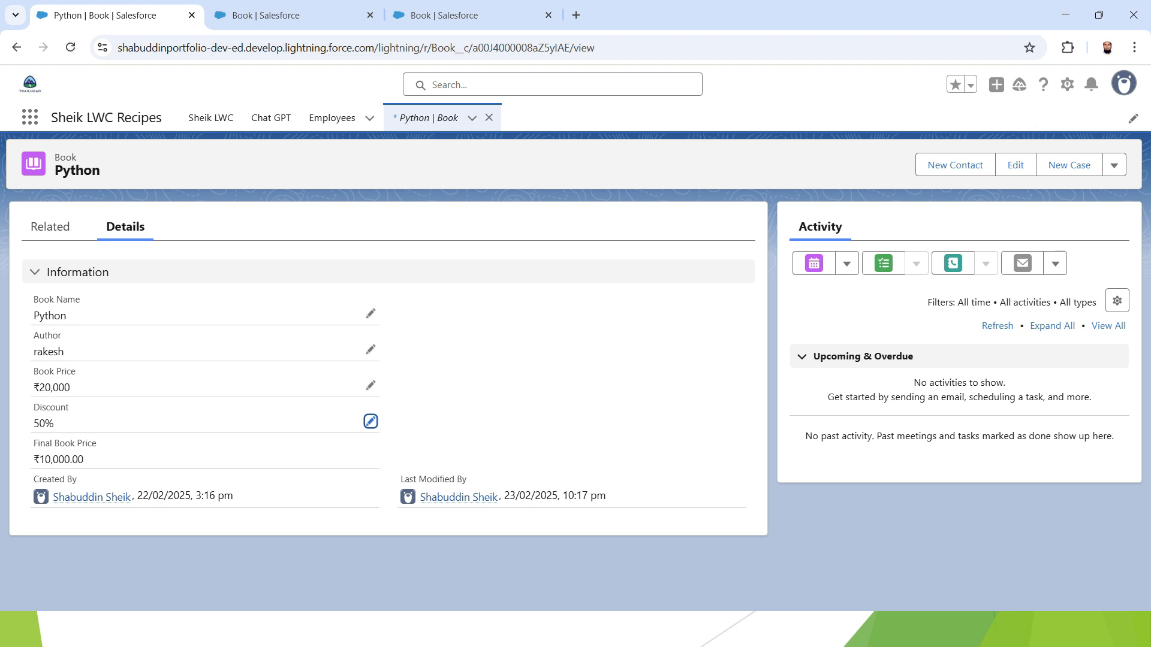
Compare the Book Price, Discount and Final Book Price values on the record
drag(33, 388, 70, 388)
click(78, 390)
drag(33, 424, 83, 459)
click(72, 426)
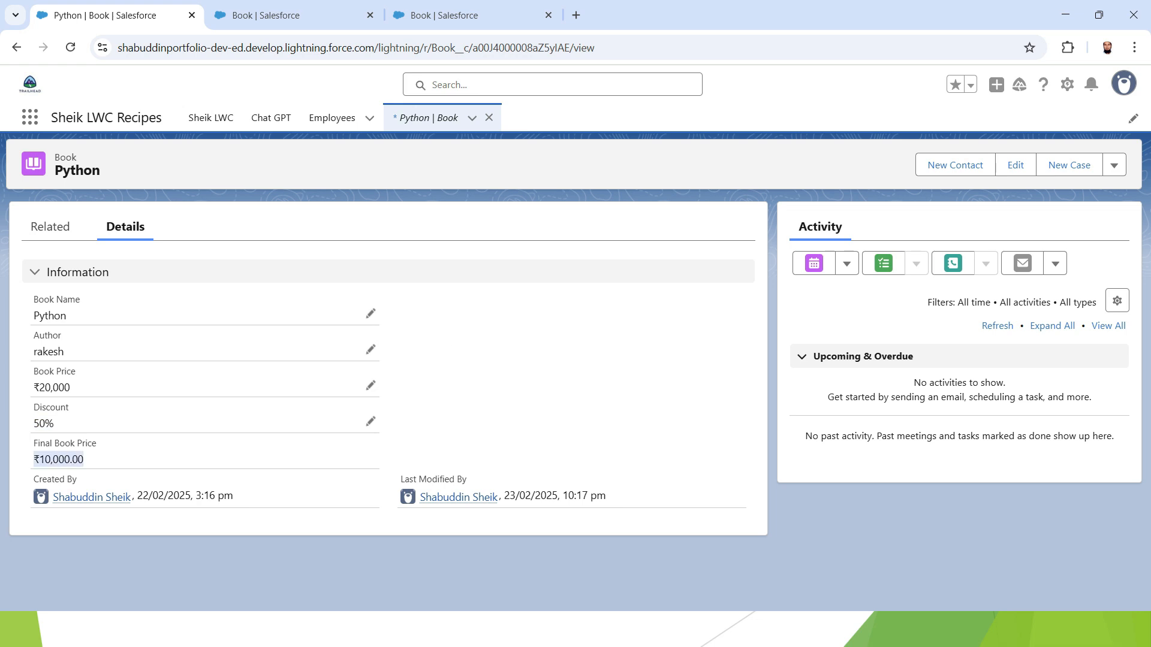
drag(60, 460, 187, 460)
drag(33, 424, 72, 387)
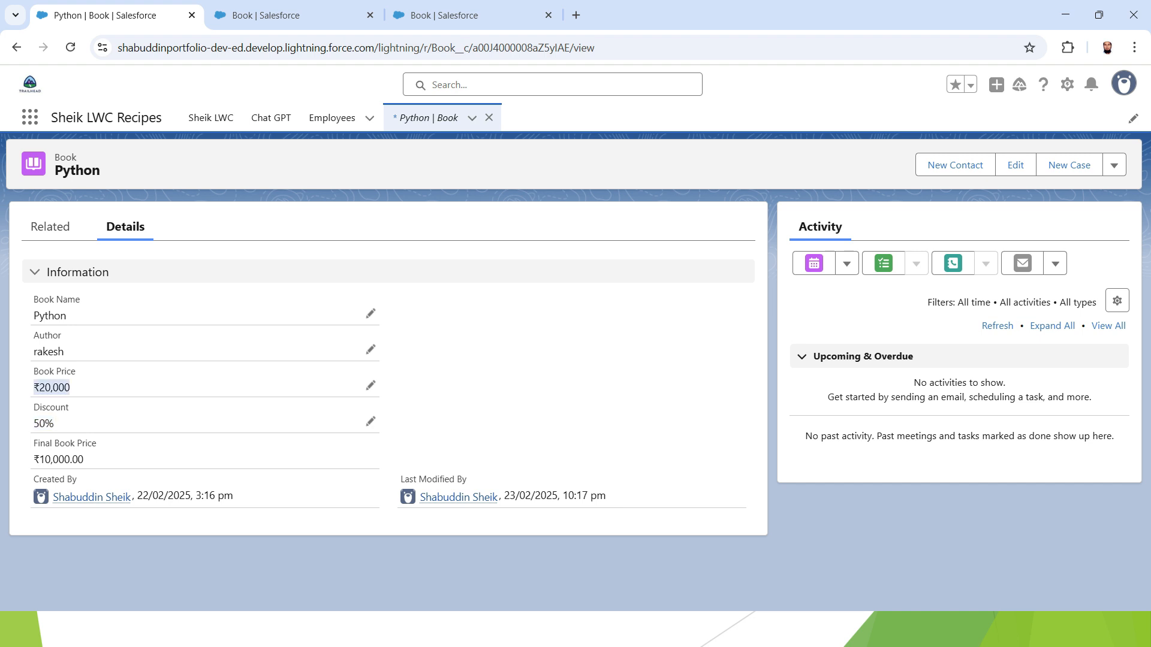